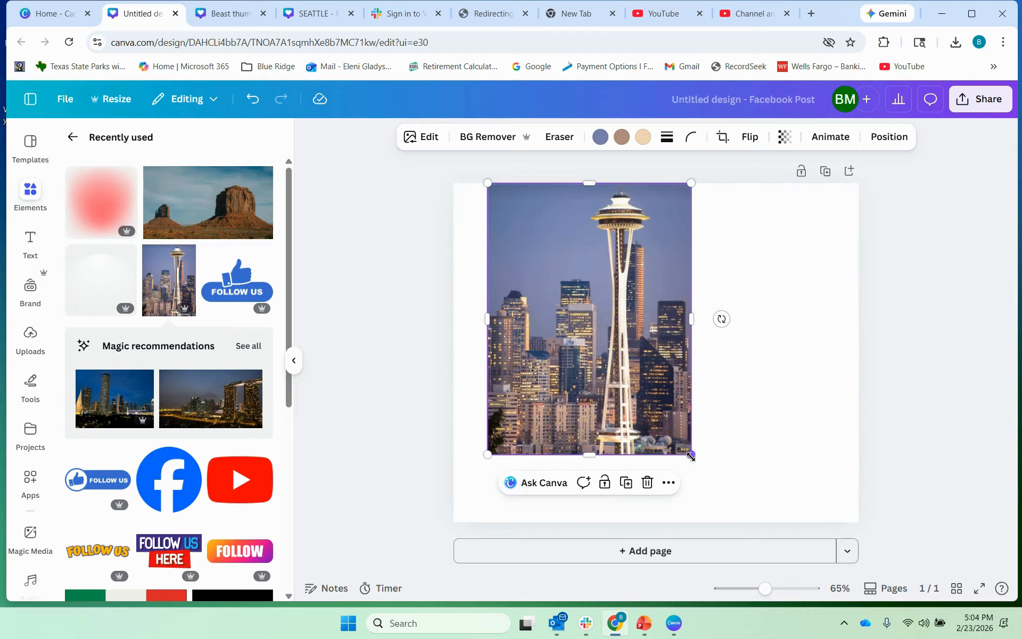
- Enlarge the Space Needle photo to the page's height, centre it on the page and remove its background
{"action": "left_click_drag", "start_coordinate": [711, 458], "coordinate": [788, 491]}
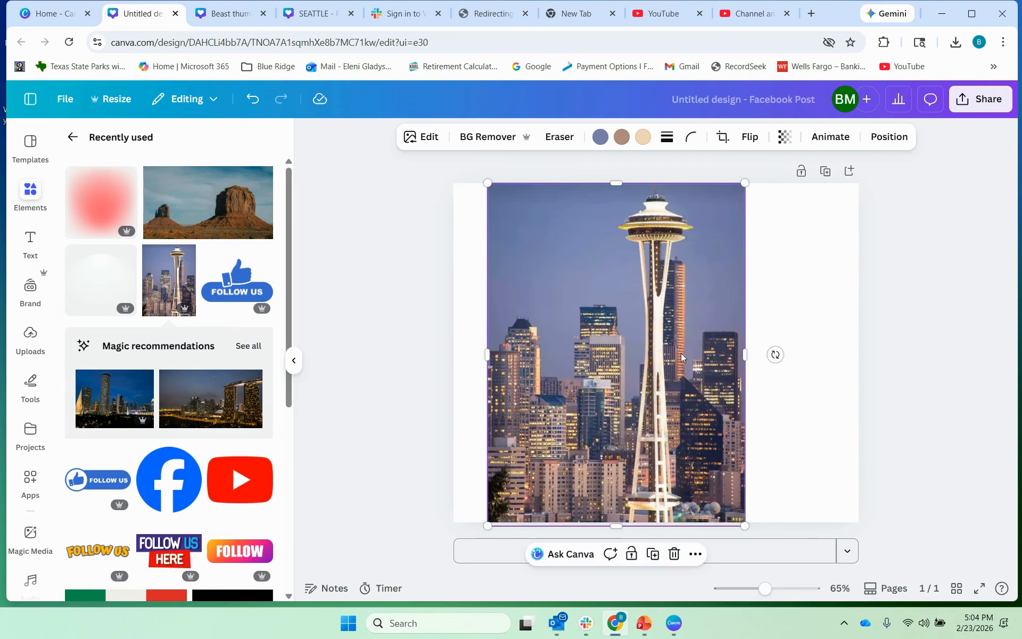
{"action": "left_click_drag", "start_coordinate": [683, 366], "coordinate": [713, 367]}
{"action": "left_click", "coordinate": [478, 136]}
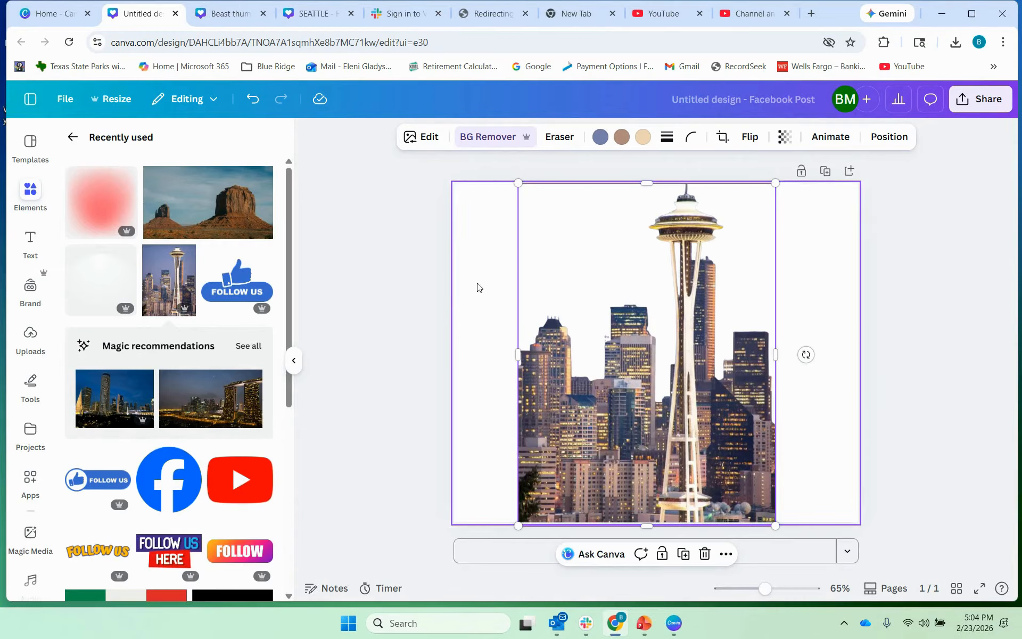
- Apply the Mono duotone effect to the Space Needle cutout
{"action": "left_click", "coordinate": [429, 139]}
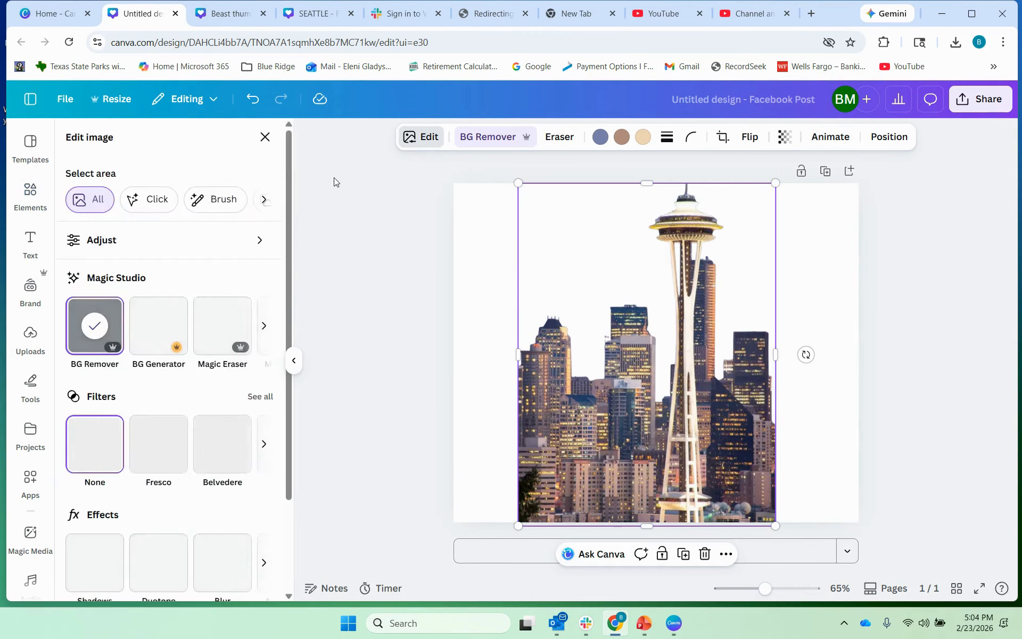
{"action": "scroll", "coordinate": [164, 379], "scroll_direction": "down", "scroll_amount": 2}
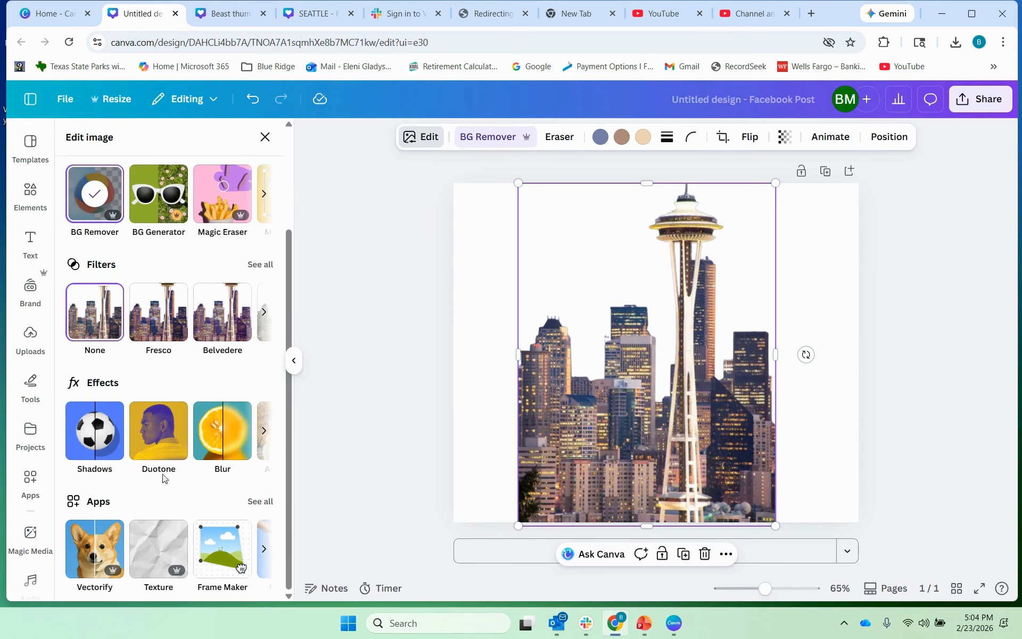
{"action": "left_click", "coordinate": [158, 433]}
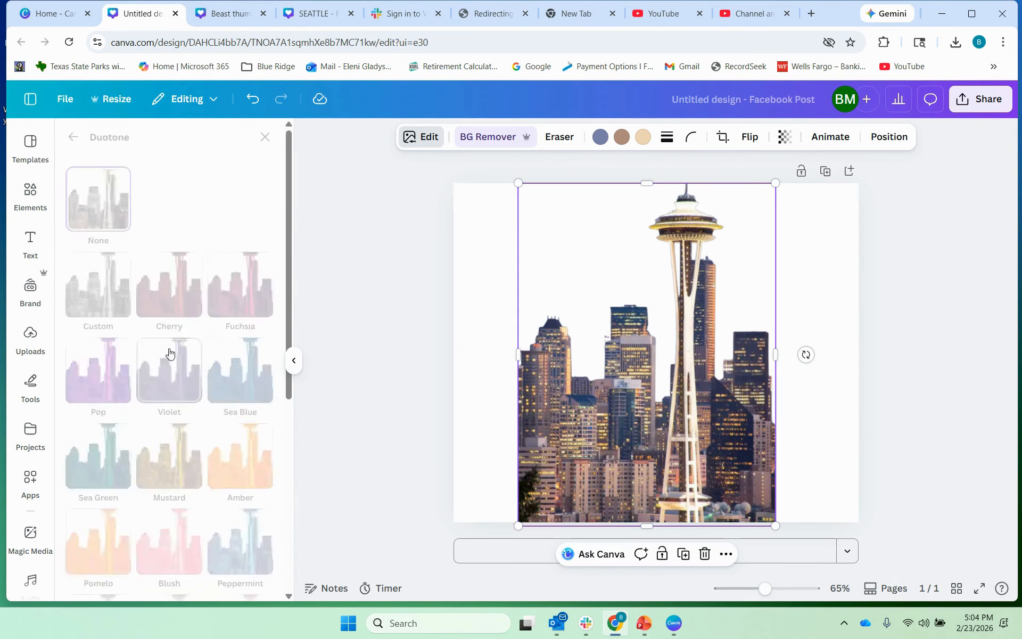
{"action": "scroll", "coordinate": [204, 218], "scroll_direction": "down", "scroll_amount": 6}
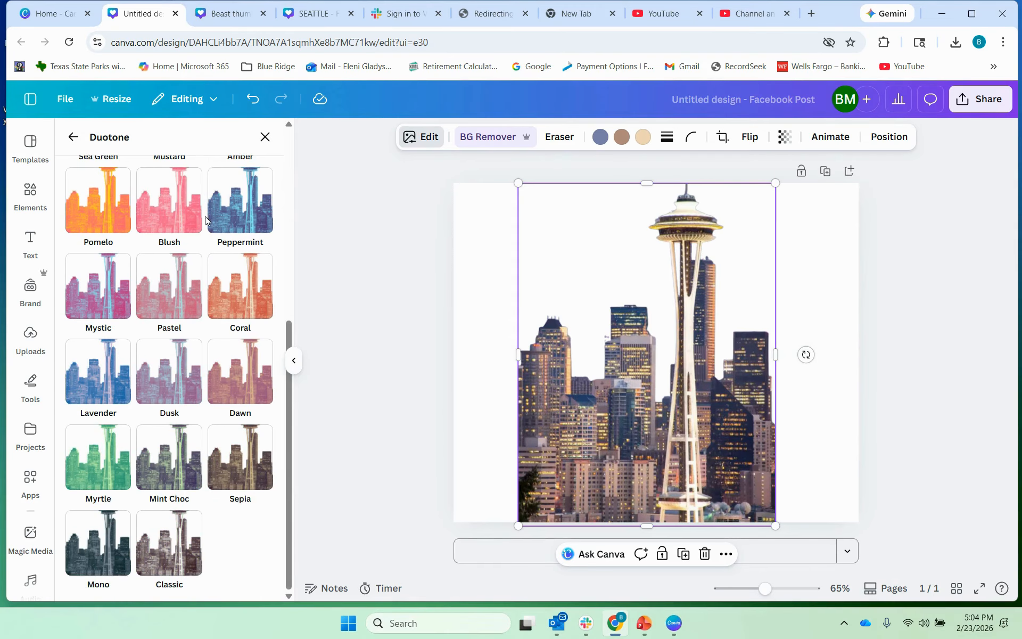
{"action": "left_click", "coordinate": [96, 549]}
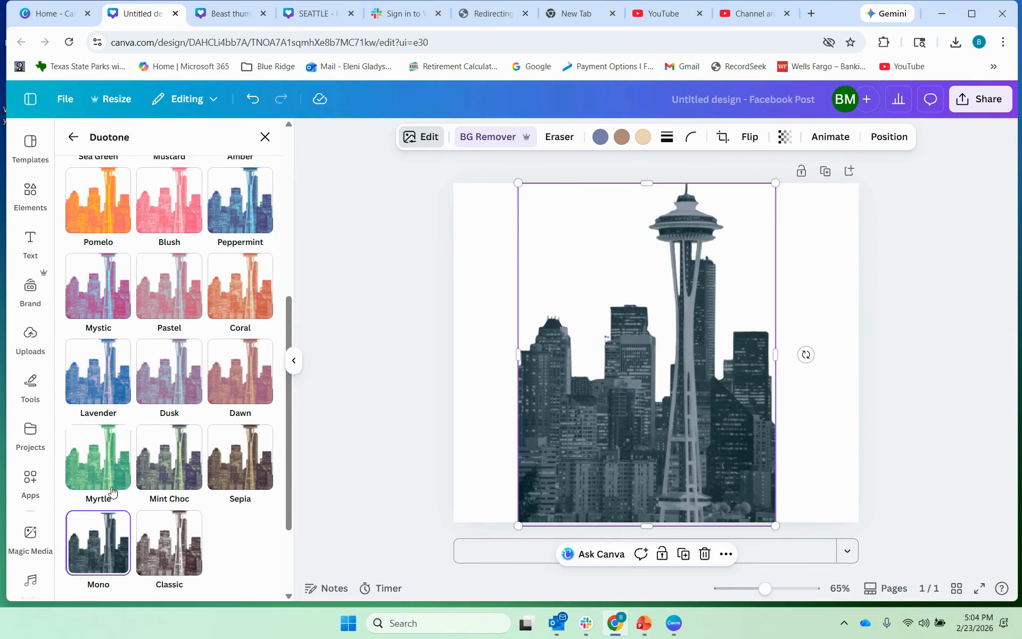
- Set the Mono duotone's highlights colour to black (#000000) so the skyline becomes a dark silhouette
{"action": "scroll", "coordinate": [153, 422], "scroll_direction": "down", "scroll_amount": 2}
{"action": "scroll", "coordinate": [153, 422], "scroll_direction": "down", "scroll_amount": 1}
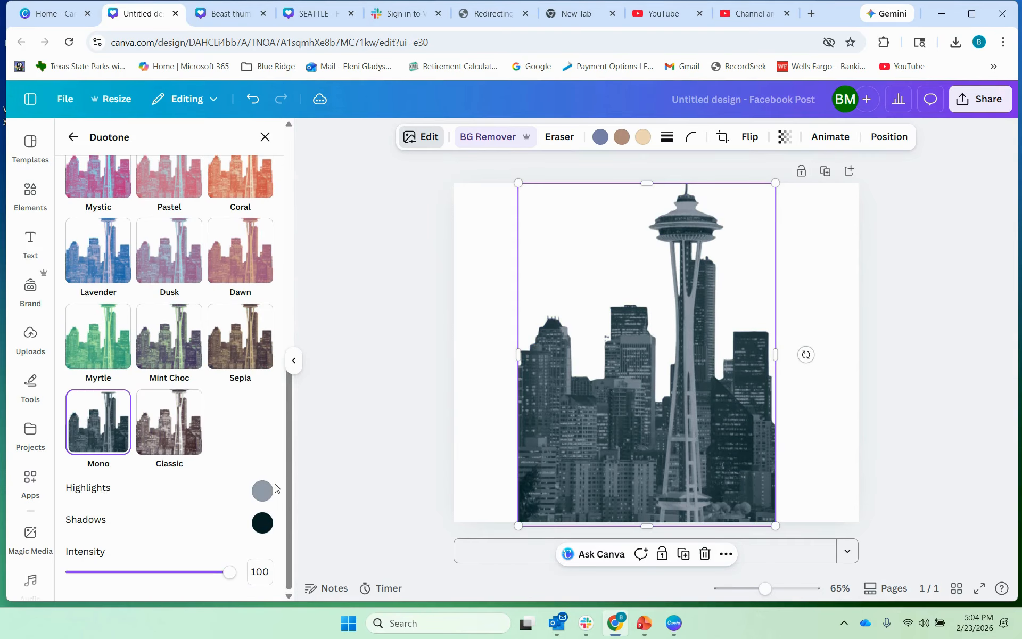
{"action": "left_click", "coordinate": [260, 493]}
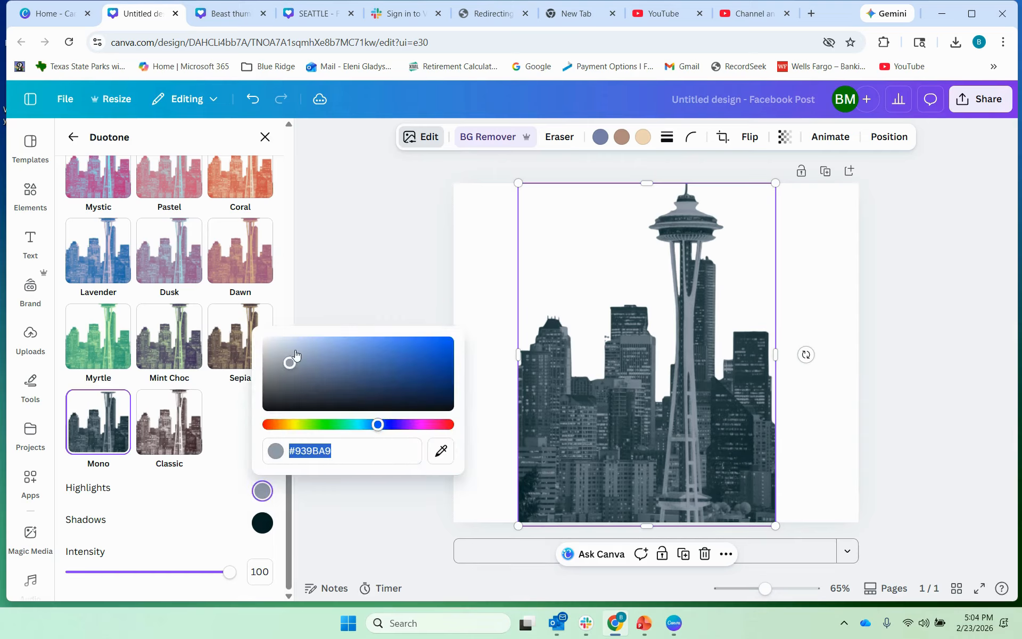
{"action": "left_click_drag", "start_coordinate": [289, 364], "coordinate": [261, 412]}
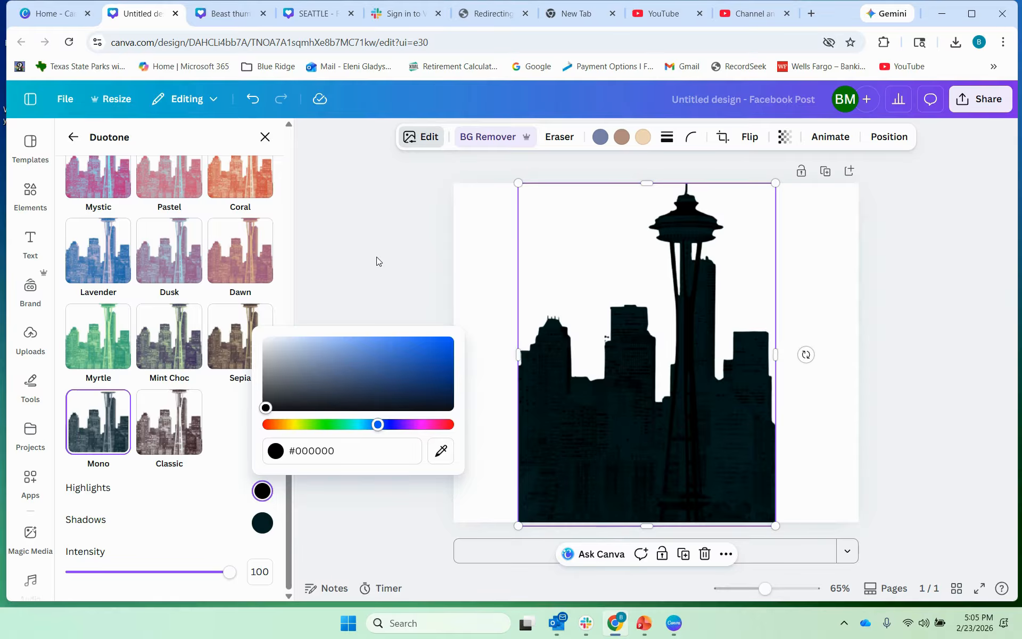
{"action": "left_click", "coordinate": [624, 365]}
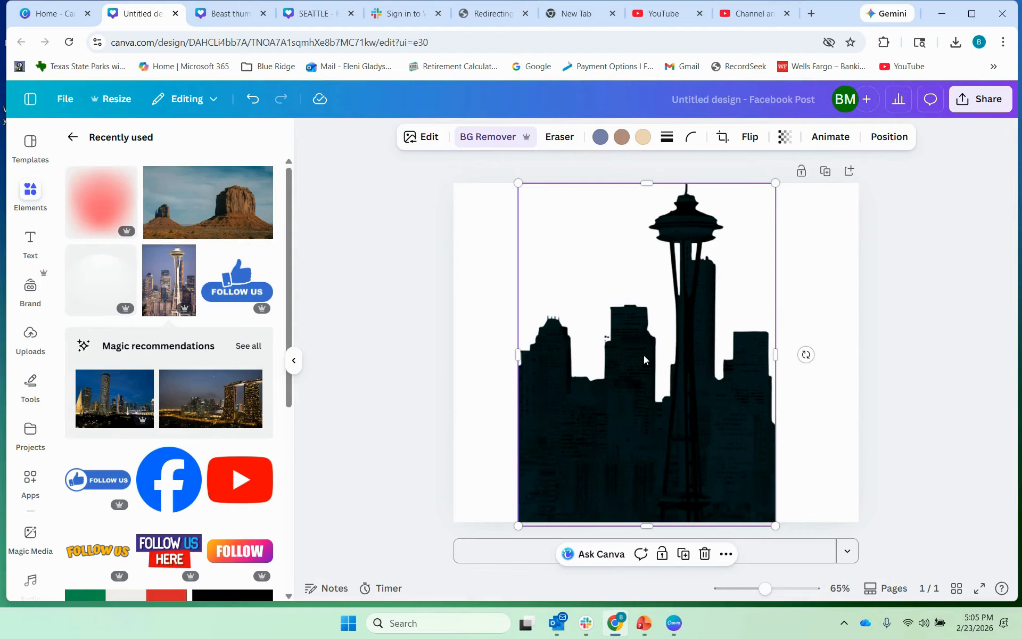
- Move the skyline silhouette down and enlarge it so it is centred and extends past the page's lower edge
{"action": "left_click_drag", "start_coordinate": [644, 360], "coordinate": [648, 424]}
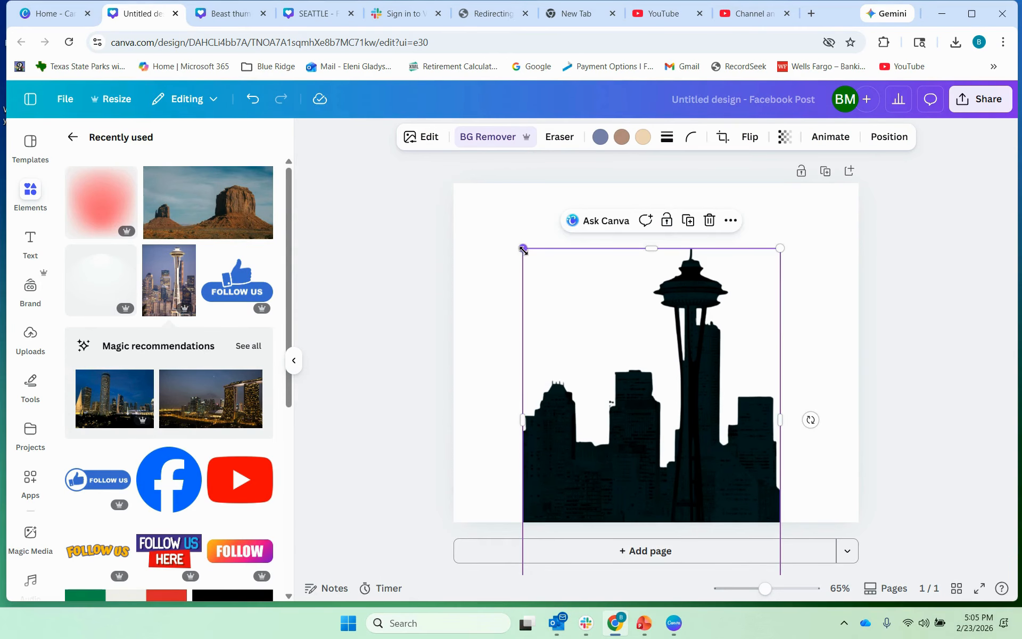
{"action": "left_click_drag", "start_coordinate": [523, 248], "coordinate": [449, 214]}
{"action": "left_click_drag", "start_coordinate": [548, 263], "coordinate": [580, 288]}
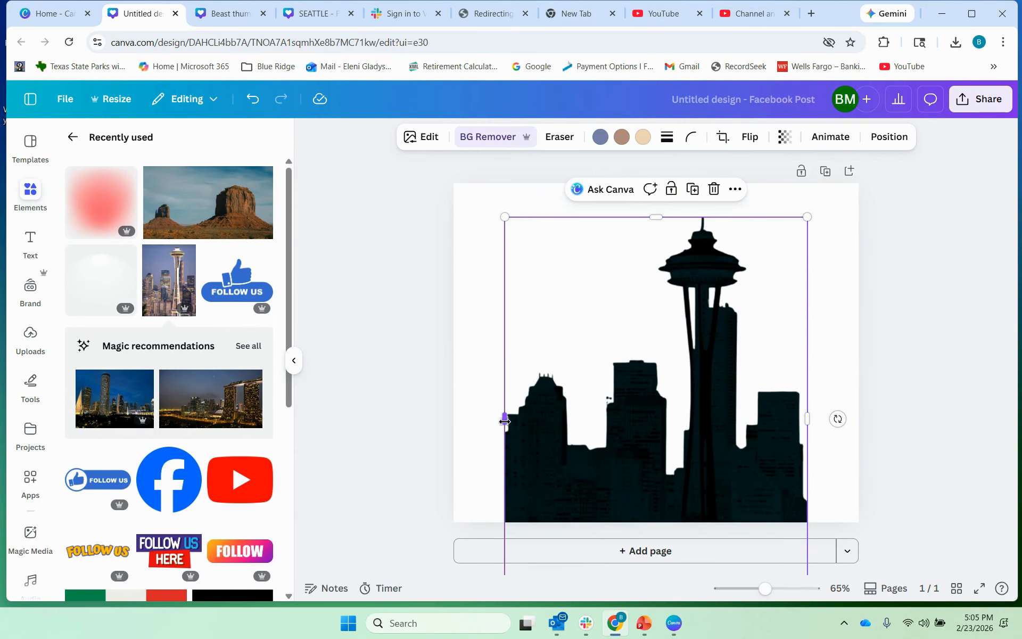
{"action": "mouse_move", "coordinate": [505, 421]}
{"action": "left_mouse_down"}
{"action": "mouse_move", "coordinate": [493, 418]}
{"action": "mouse_move", "coordinate": [507, 419]}
{"action": "left_mouse_up"}
- Set the page's background colour to solid black
{"action": "right_click", "coordinate": [478, 244]}
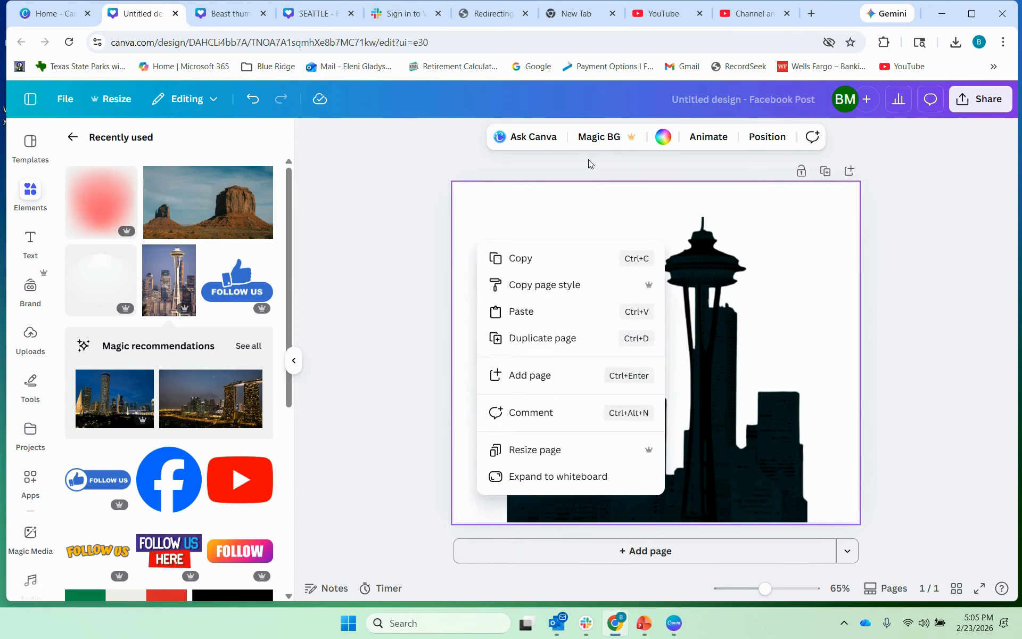
{"action": "left_click", "coordinate": [664, 138]}
{"action": "left_click", "coordinate": [664, 138]}
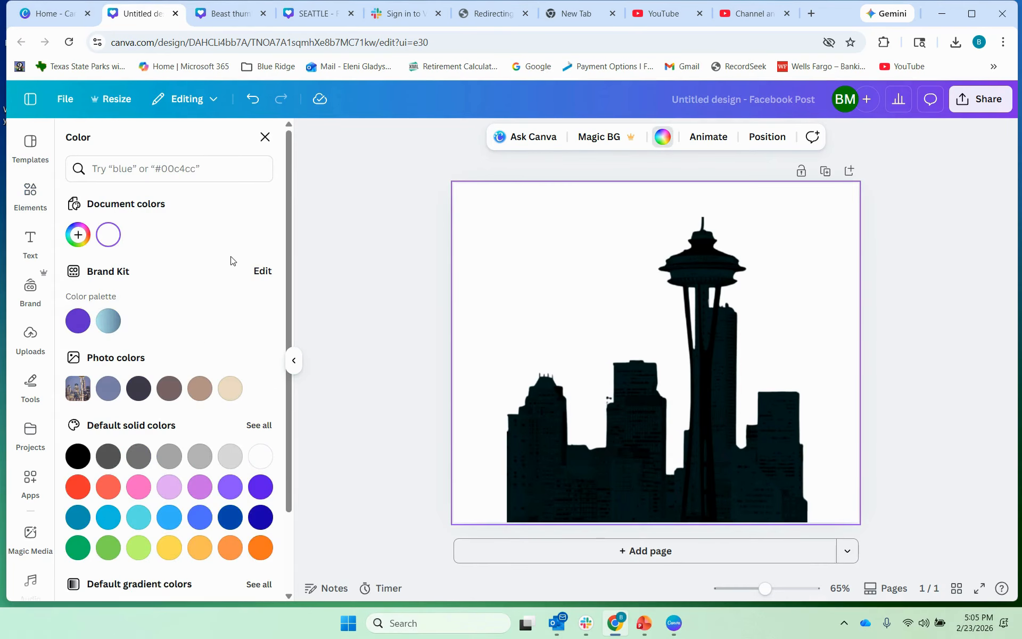
{"action": "left_click", "coordinate": [78, 456]}
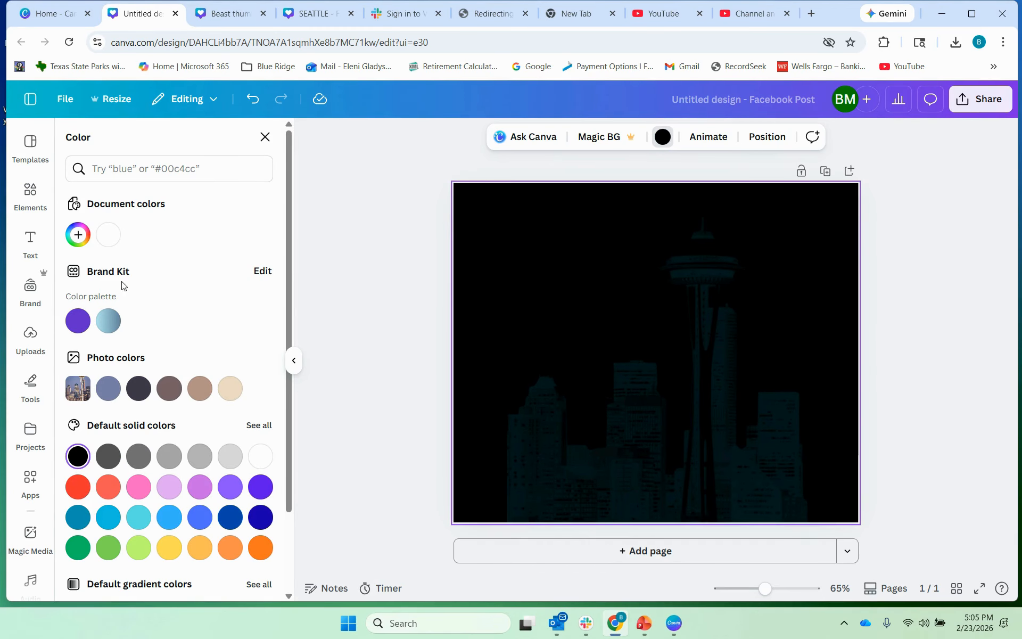
- Search the elements for "white lighting", look through the graphics results, and clear the search
{"action": "left_click", "coordinate": [31, 195]}
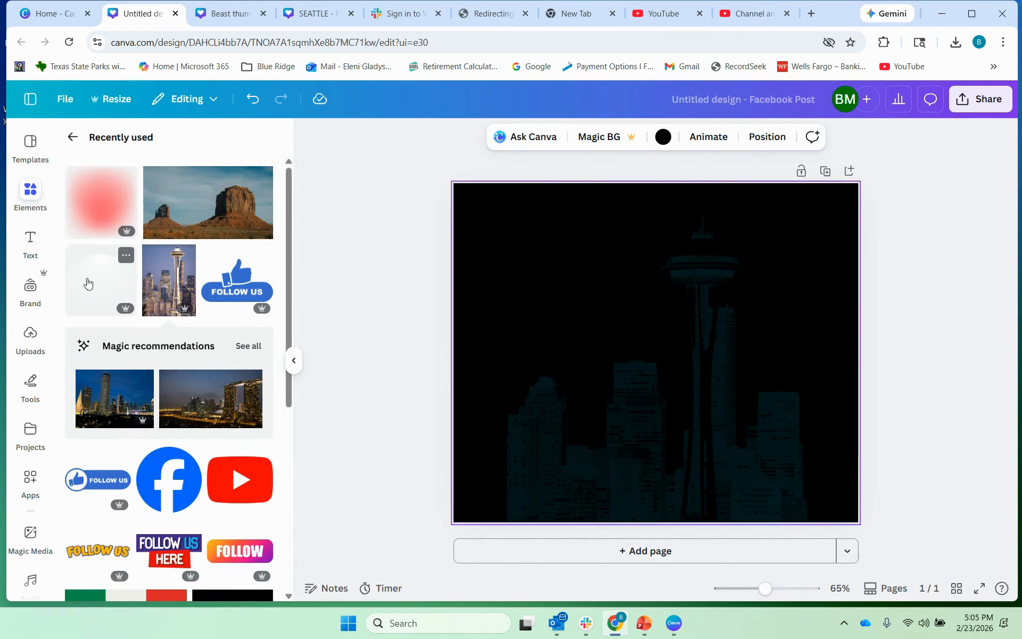
{"action": "left_click", "coordinate": [73, 137]}
{"action": "left_click", "coordinate": [136, 144]}
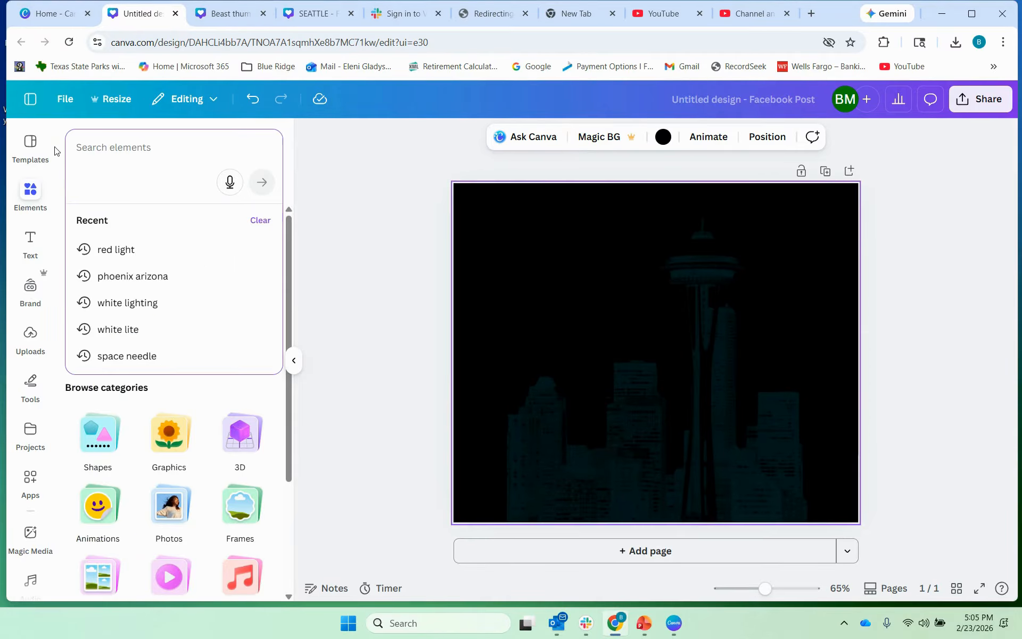
{"action": "type", "text": "white ligh"}
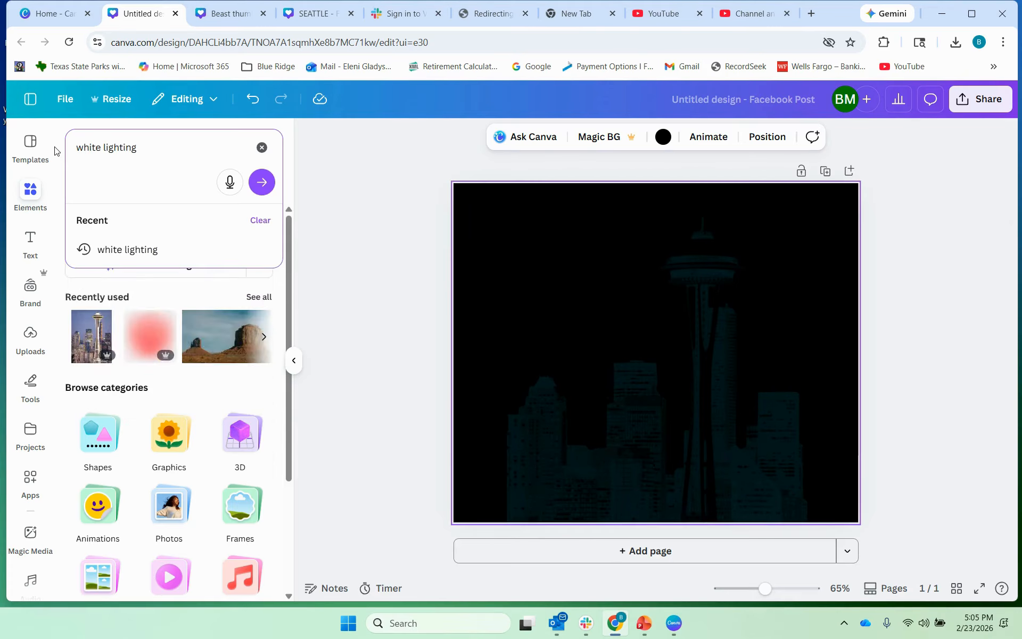
{"action": "type", "text": "ting"}
{"action": "key", "text": "Return"}
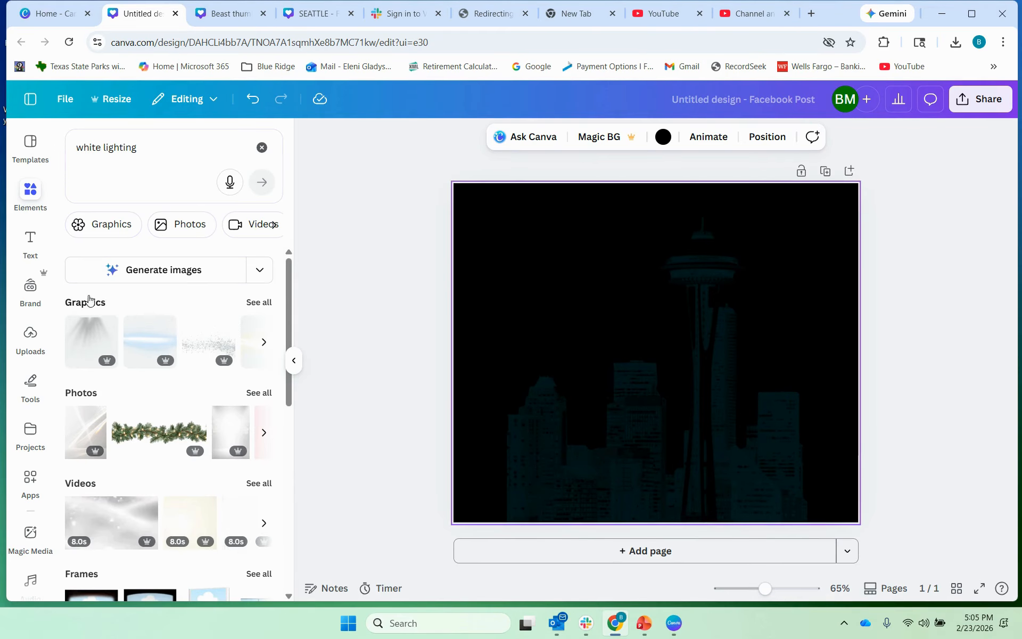
{"action": "left_click", "coordinate": [86, 307]}
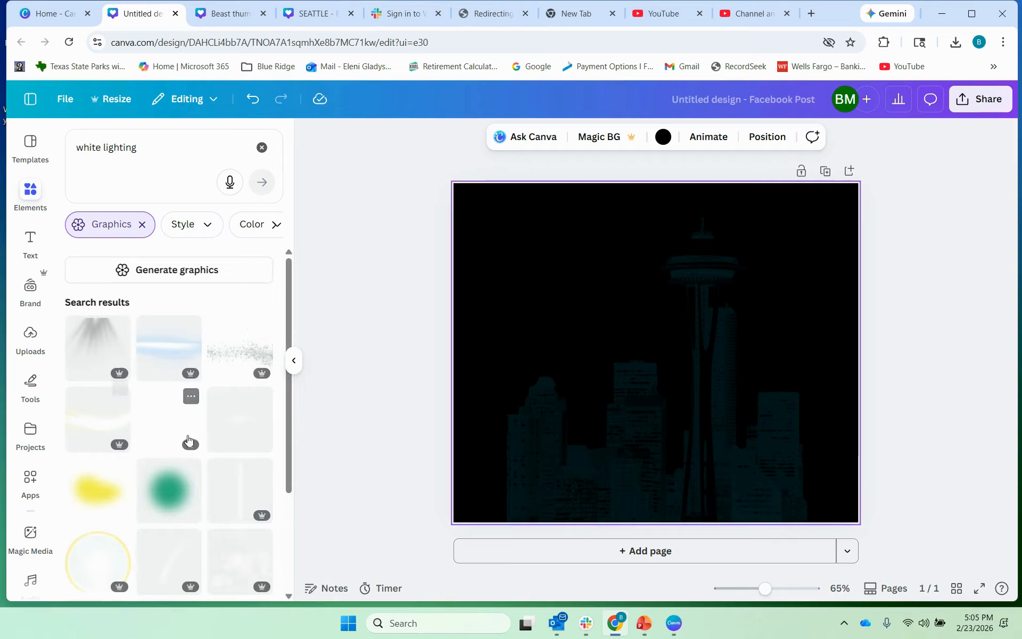
{"action": "scroll", "coordinate": [247, 458], "scroll_direction": "down", "scroll_amount": 1}
{"action": "scroll", "coordinate": [247, 458], "scroll_direction": "down", "scroll_amount": 6}
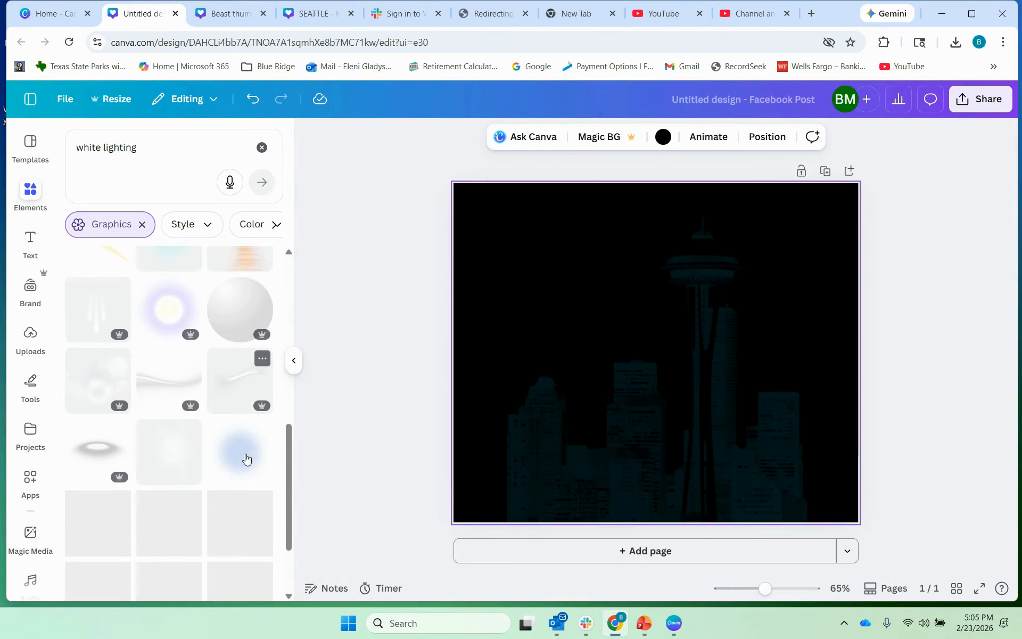
{"action": "scroll", "coordinate": [180, 510], "scroll_direction": "down", "scroll_amount": 3}
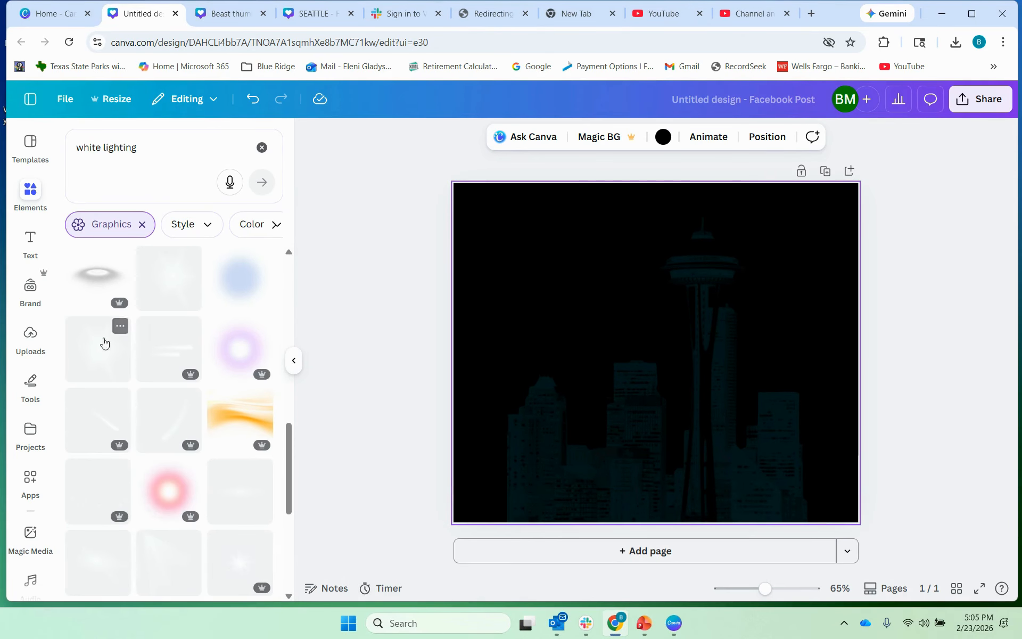
{"action": "scroll", "coordinate": [160, 469], "scroll_direction": "down", "scroll_amount": 3}
{"action": "scroll", "coordinate": [163, 486], "scroll_direction": "up", "scroll_amount": 15}
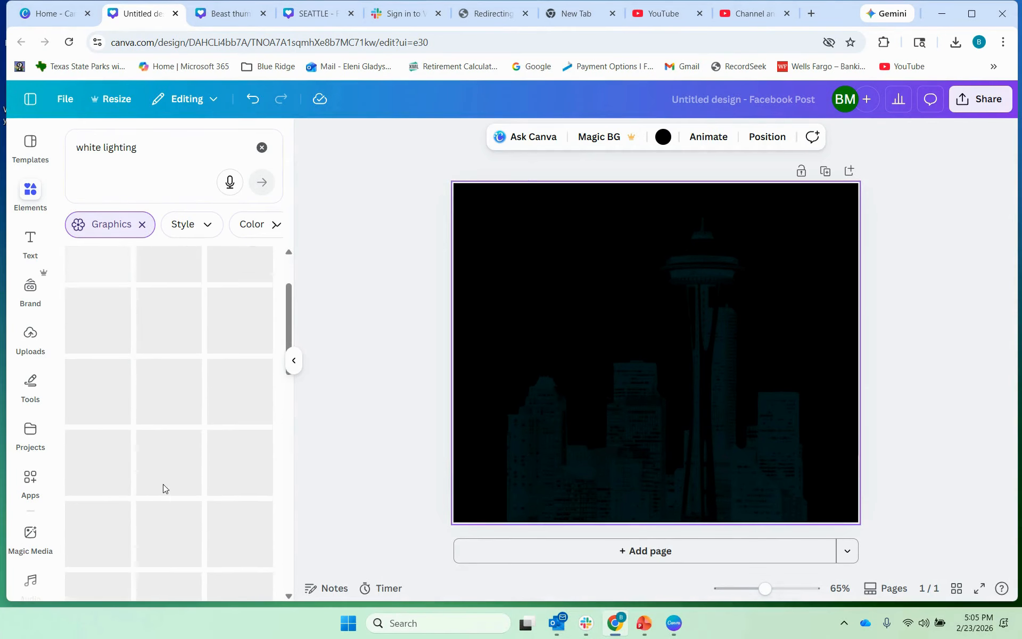
{"action": "left_click", "coordinate": [261, 147]}
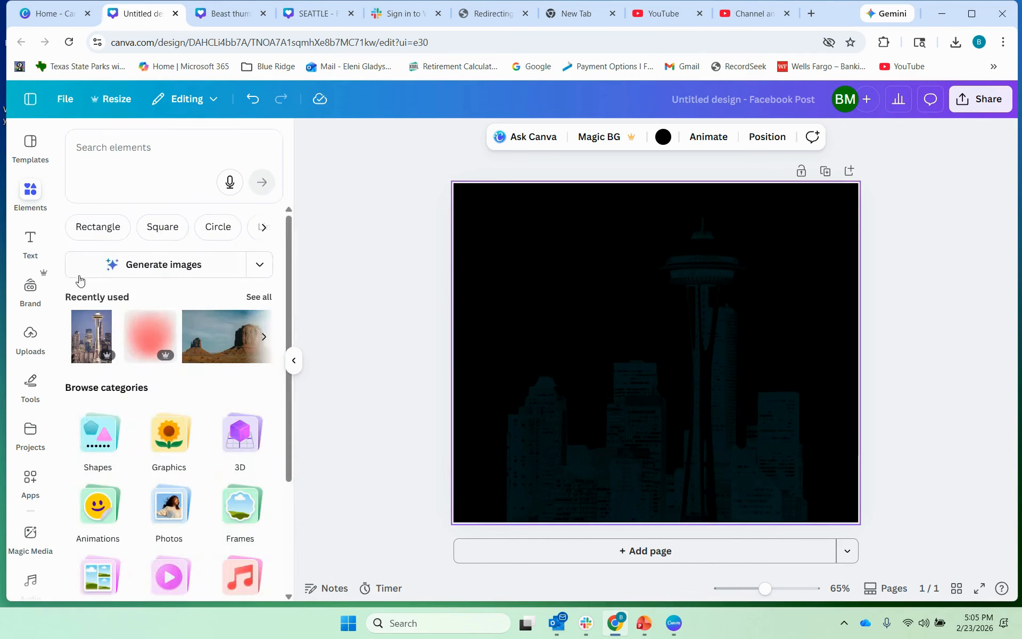
- Add the white spotlight glow graphic from the recently used elements to the page
{"action": "left_click", "coordinate": [254, 297]}
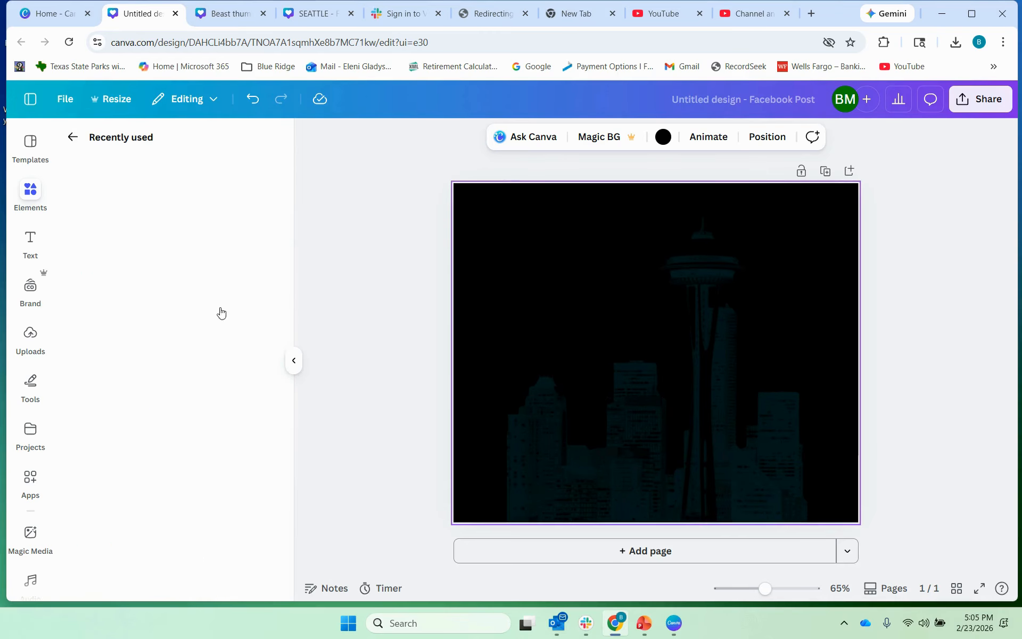
{"action": "left_click", "coordinate": [73, 138]}
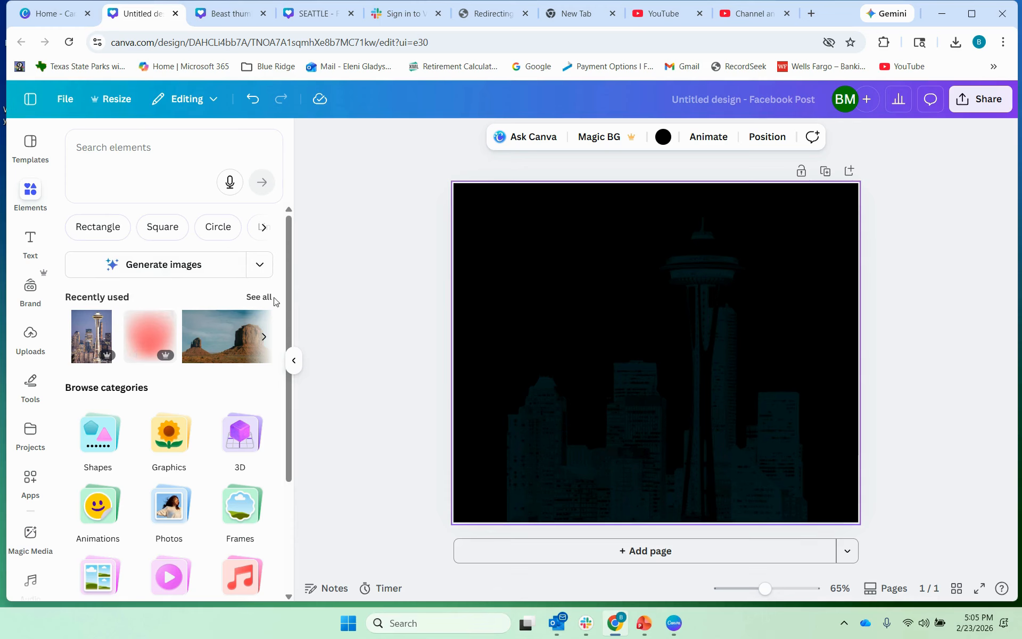
{"action": "left_click", "coordinate": [255, 301]}
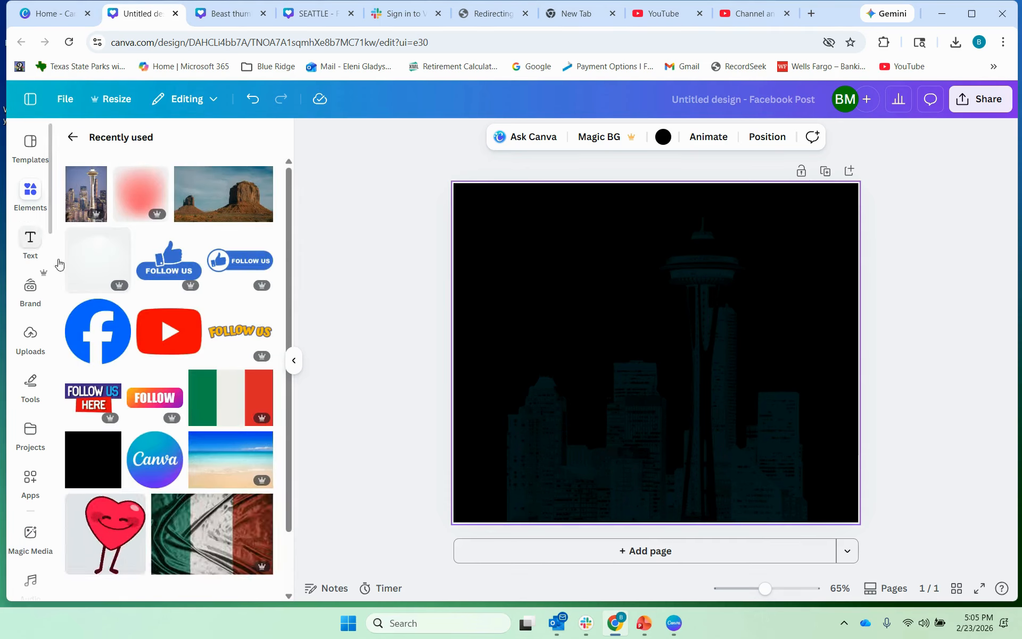
{"action": "left_click", "coordinate": [99, 258]}
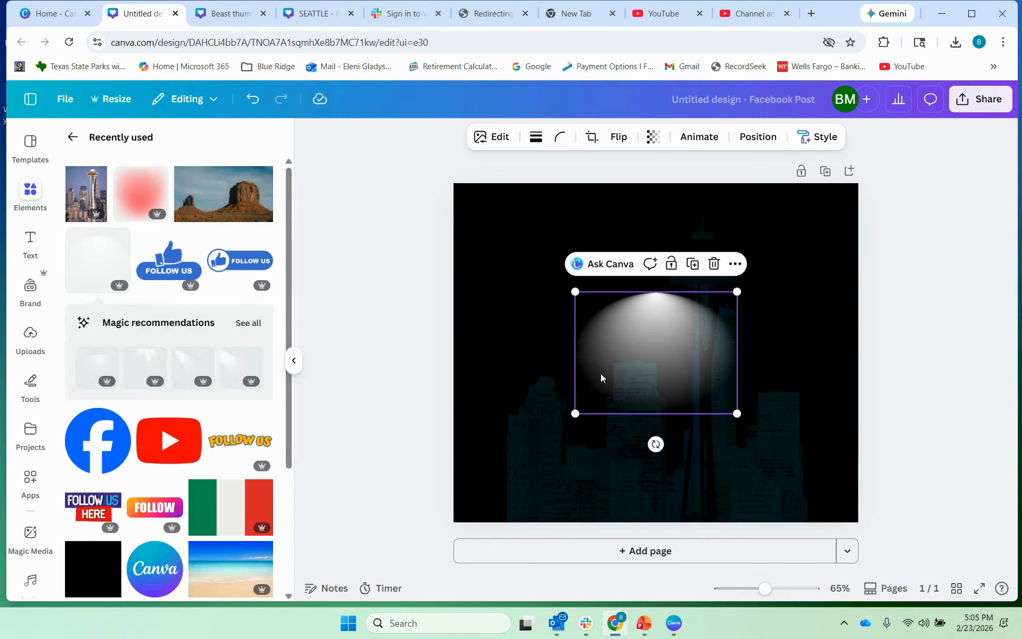
- Rotate the white glow 180° so it shines upward, and enlarge and centre it to cover the whole page
{"action": "left_click_drag", "start_coordinate": [578, 412], "coordinate": [481, 485]}
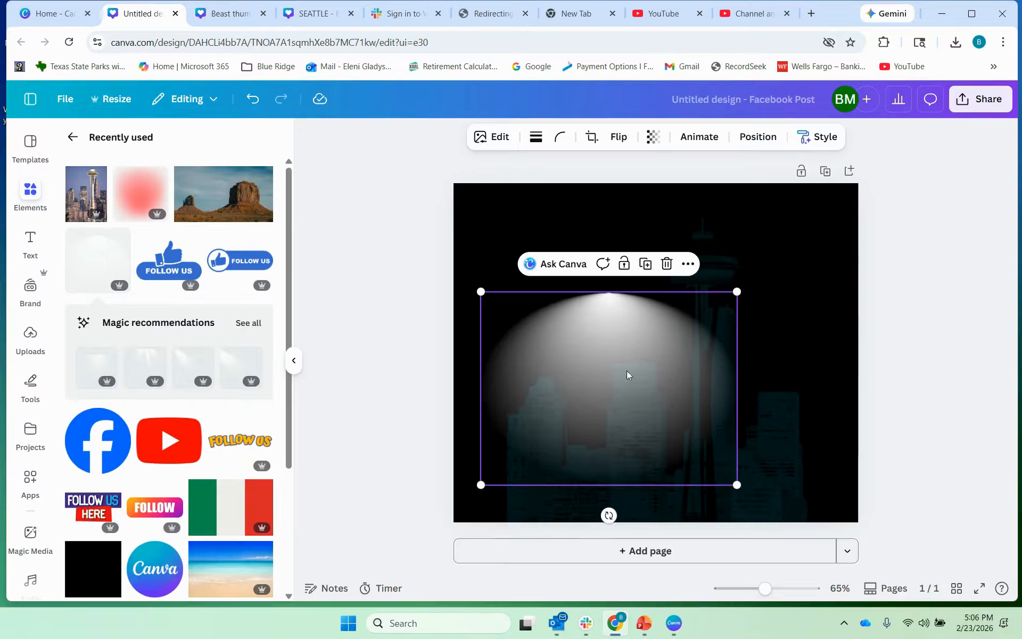
{"action": "left_click_drag", "start_coordinate": [610, 515], "coordinate": [605, 214]}
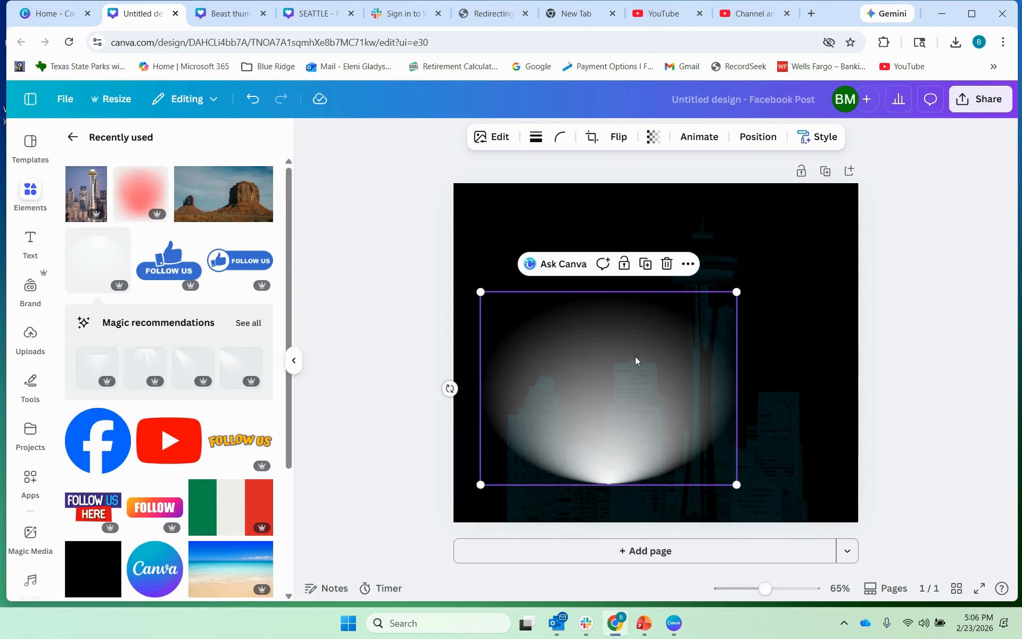
{"action": "left_click_drag", "start_coordinate": [637, 359], "coordinate": [686, 362]}
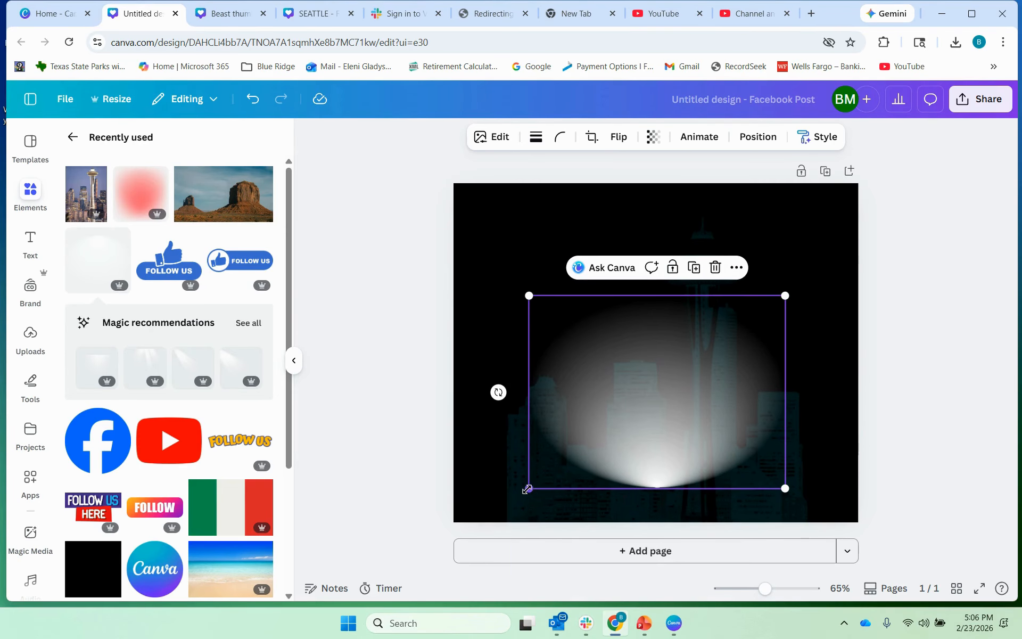
{"action": "left_click_drag", "start_coordinate": [509, 499], "coordinate": [368, 573]}
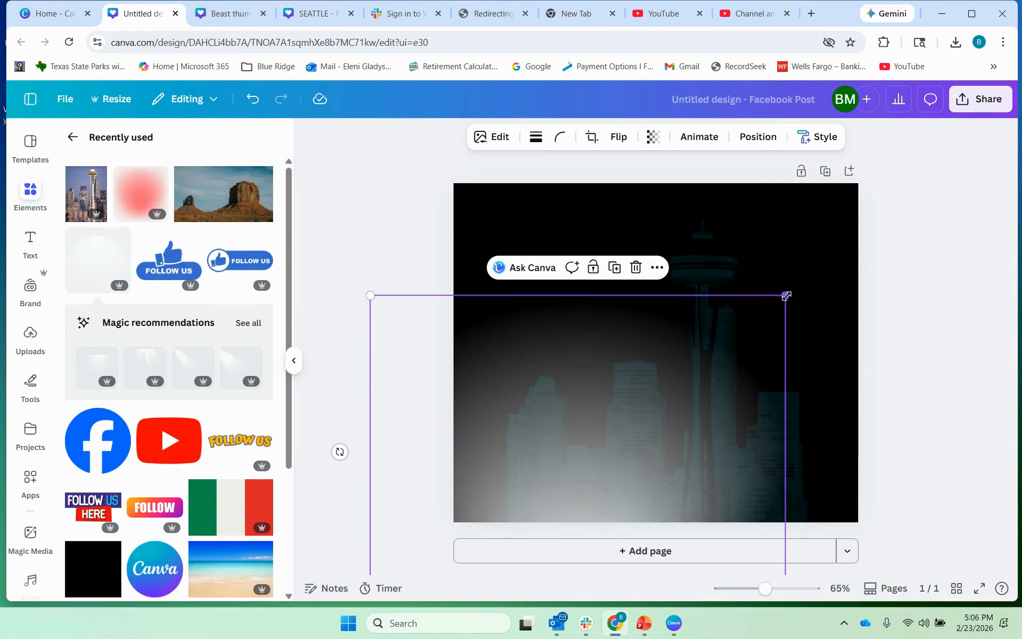
{"action": "left_click_drag", "start_coordinate": [787, 294], "coordinate": [955, 156]}
{"action": "left_click_drag", "start_coordinate": [747, 430], "coordinate": [715, 404]}
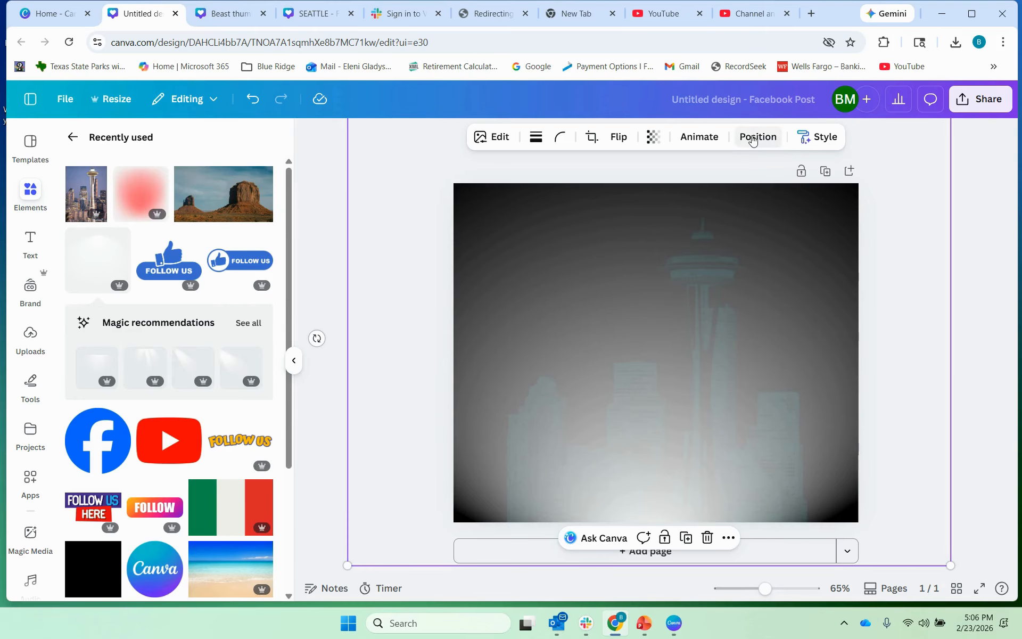
- Move the Seattle skyline layer above the white glow so the silhouette stands in front of it
{"action": "left_click", "coordinate": [773, 140]}
{"action": "left_click", "coordinate": [229, 169]}
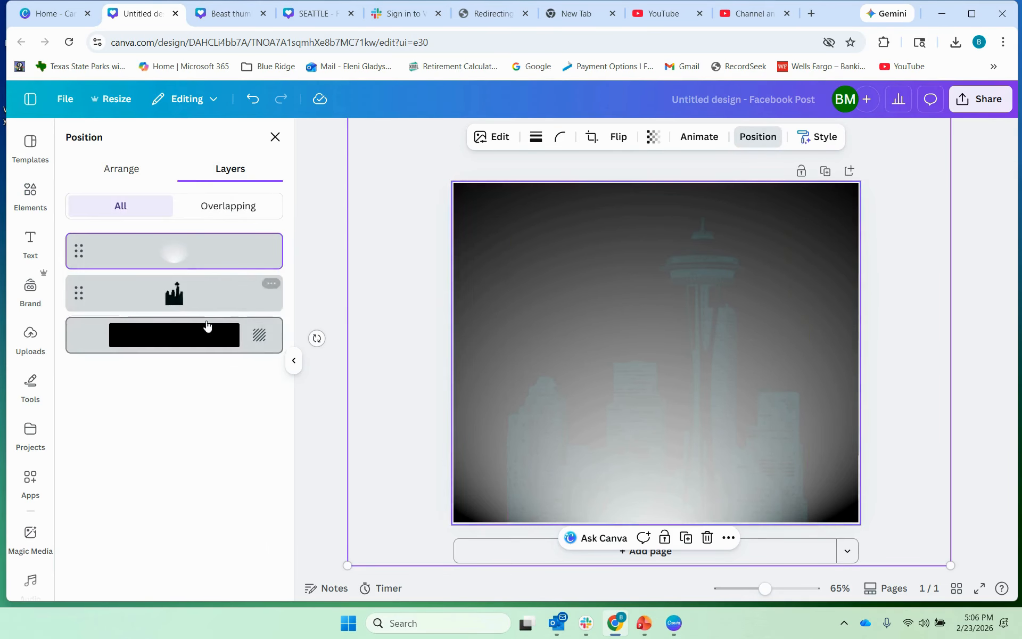
{"action": "left_click_drag", "start_coordinate": [176, 290], "coordinate": [186, 238]}
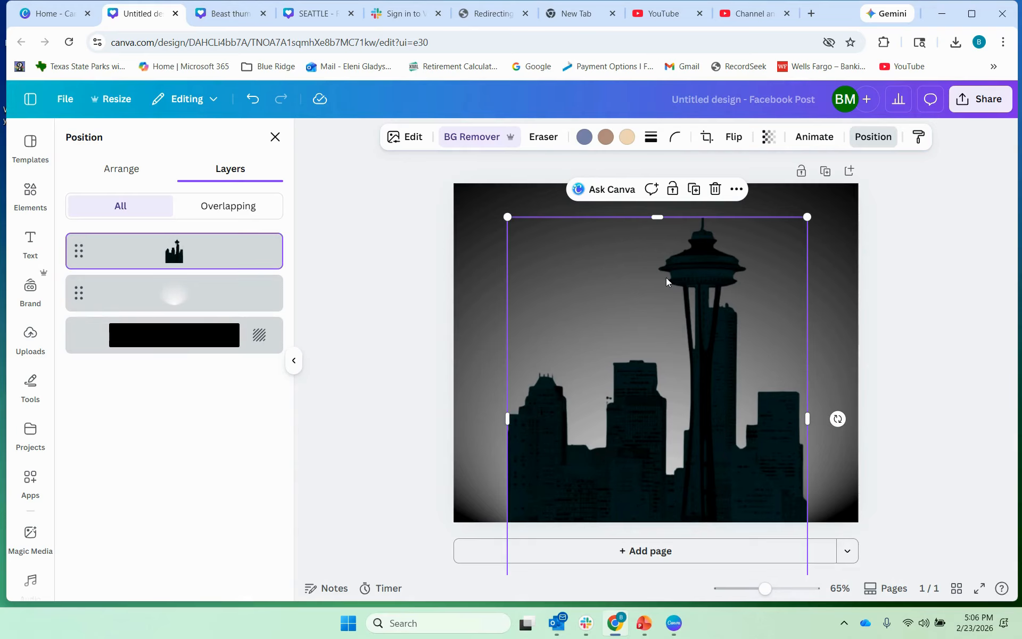
- Enlarge the white glow graphic behind the skyline further beyond the page's edges
{"action": "left_click", "coordinate": [476, 427]}
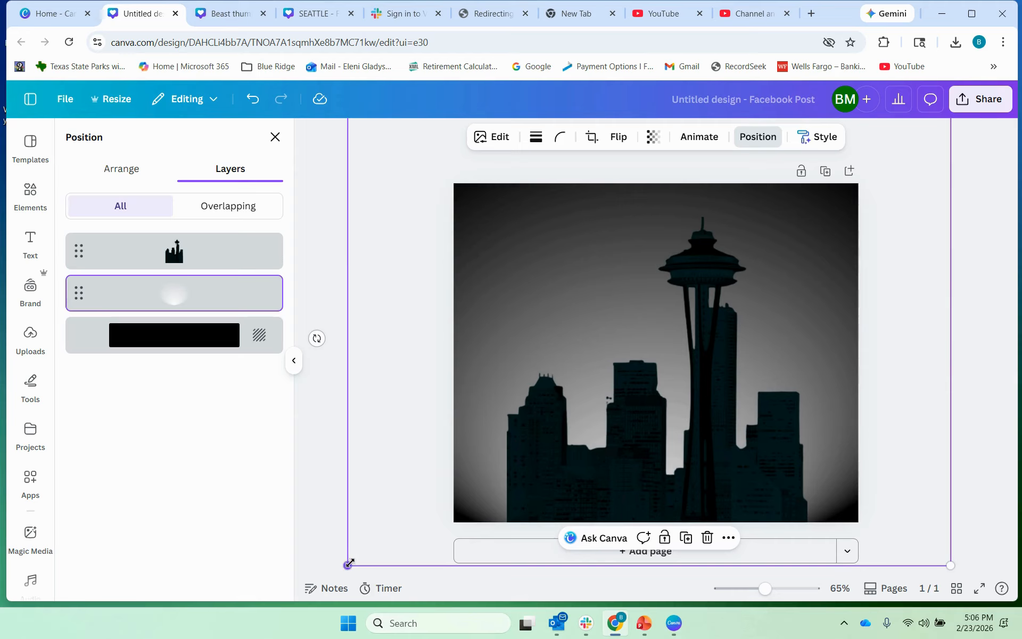
{"action": "left_click_drag", "start_coordinate": [350, 563], "coordinate": [325, 585]}
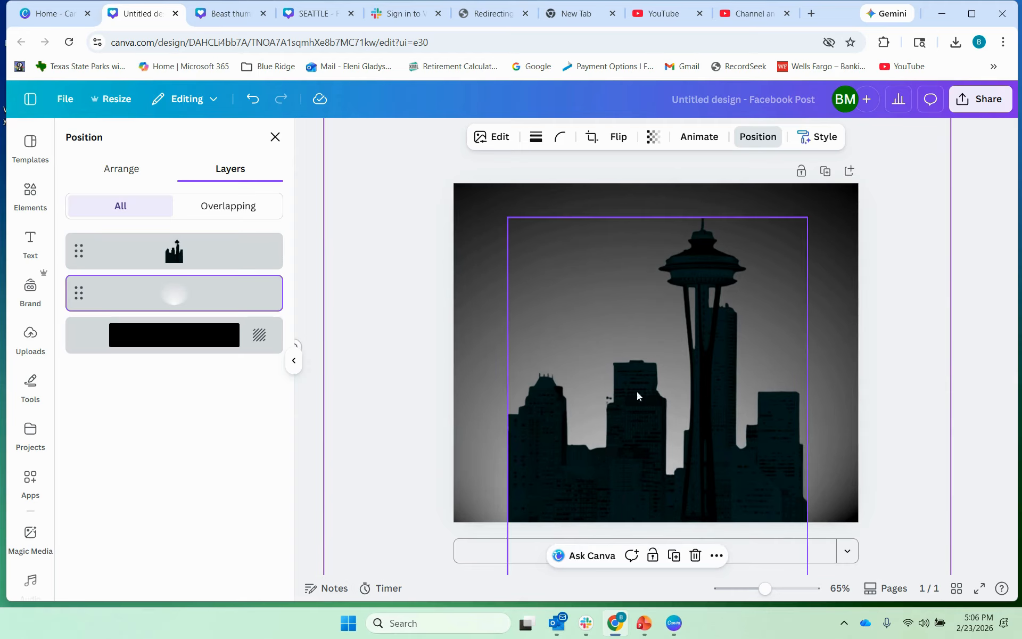
{"action": "scroll", "coordinate": [420, 447], "scroll_direction": "down", "scroll_amount": 1}
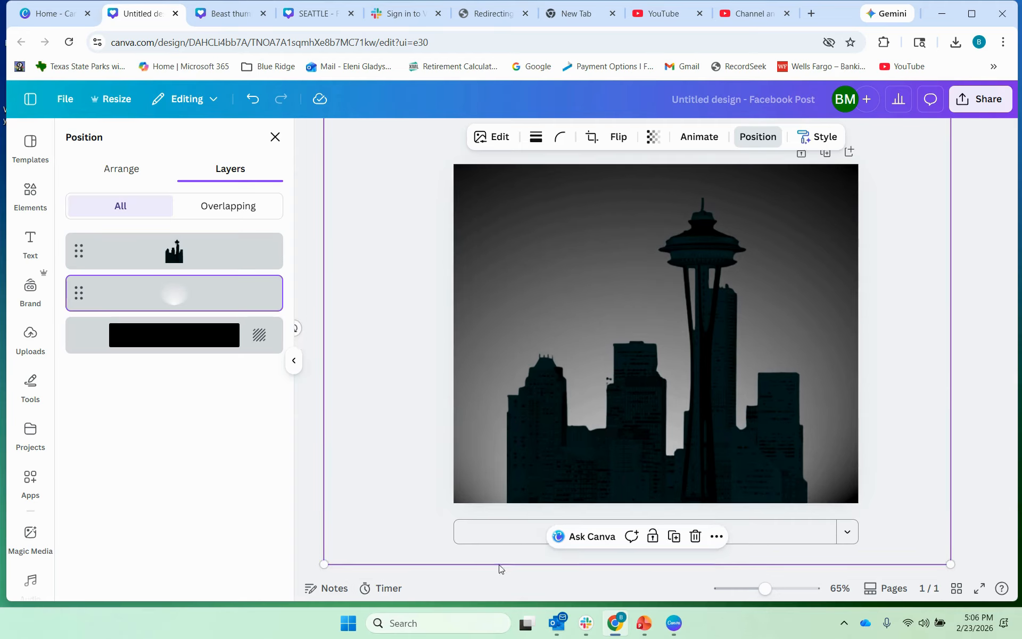
{"action": "left_click_drag", "start_coordinate": [322, 564], "coordinate": [297, 578]}
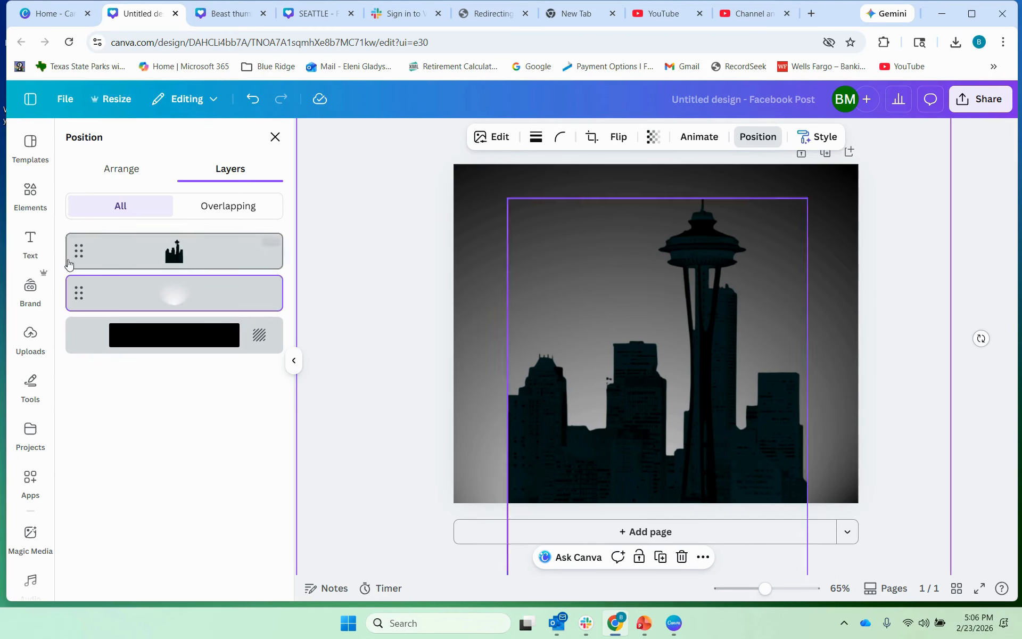
- Add a heading reading "SEATTLE" and place it in the page's upper-left area beside the Space Needle
{"action": "left_click", "coordinate": [30, 243]}
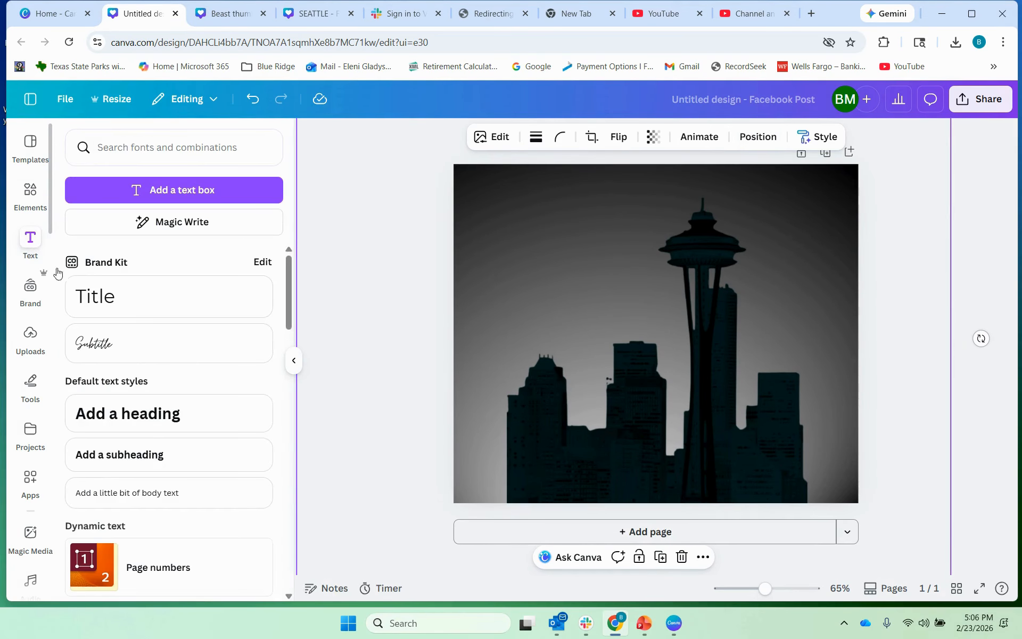
{"action": "left_click", "coordinate": [126, 414]}
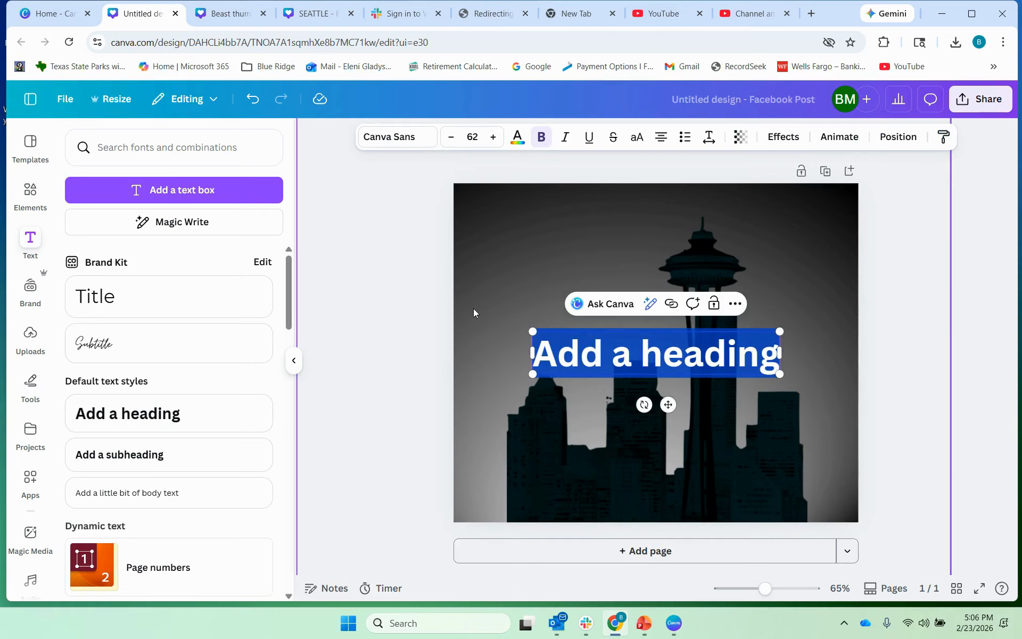
{"action": "type", "text": "SEATTLE"}
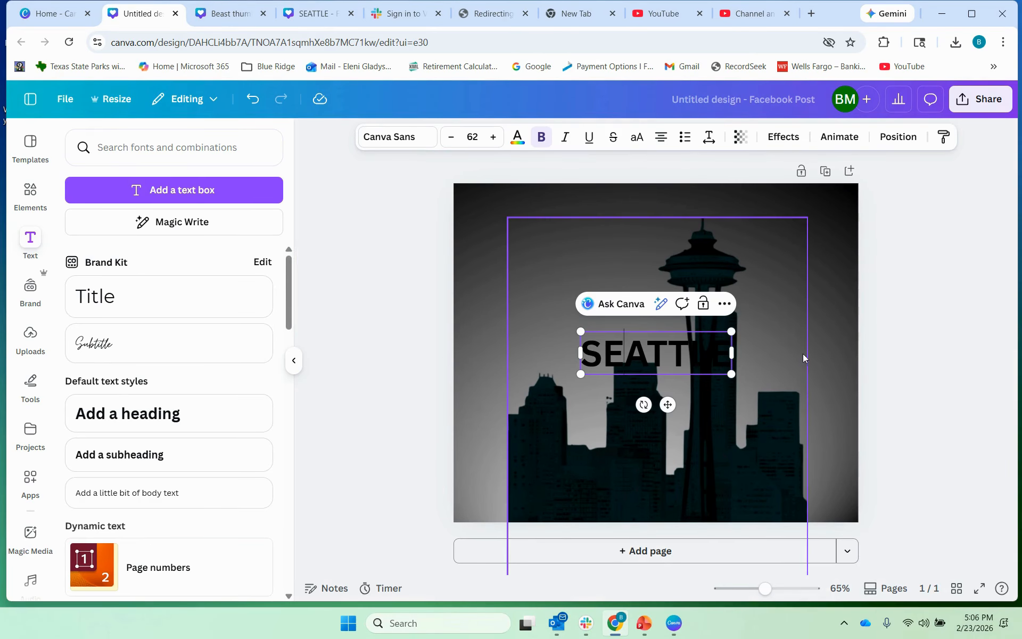
{"action": "left_click_drag", "start_coordinate": [693, 348], "coordinate": [605, 265]}
- Colour the SEATTLE heading with the green gradient #89d957 to #c9e265 and set the gradient style to radial
{"action": "left_click", "coordinate": [518, 136]}
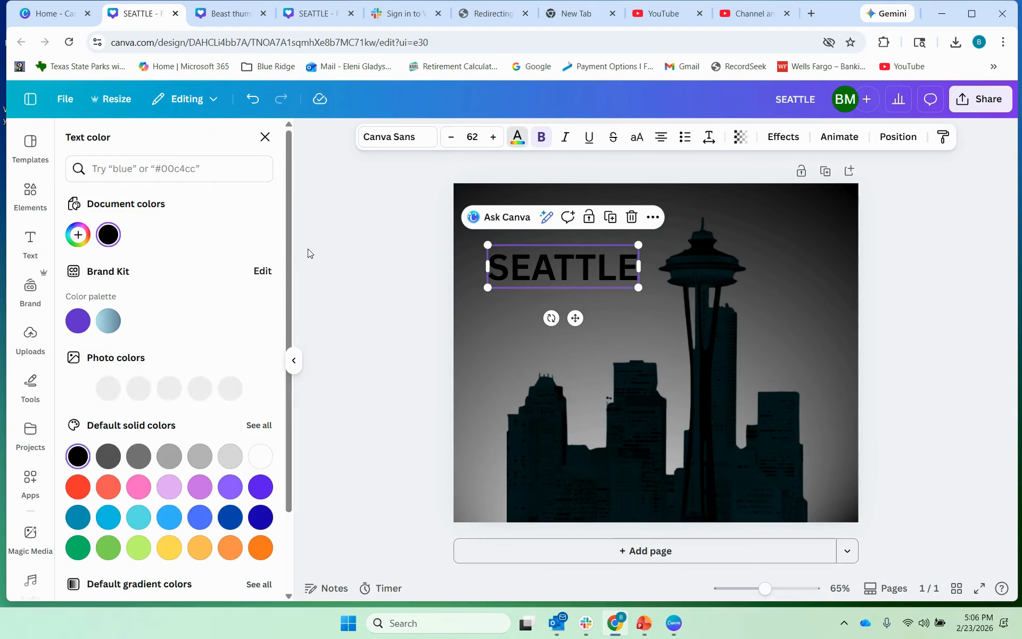
{"action": "scroll", "coordinate": [130, 562], "scroll_direction": "down", "scroll_amount": 3}
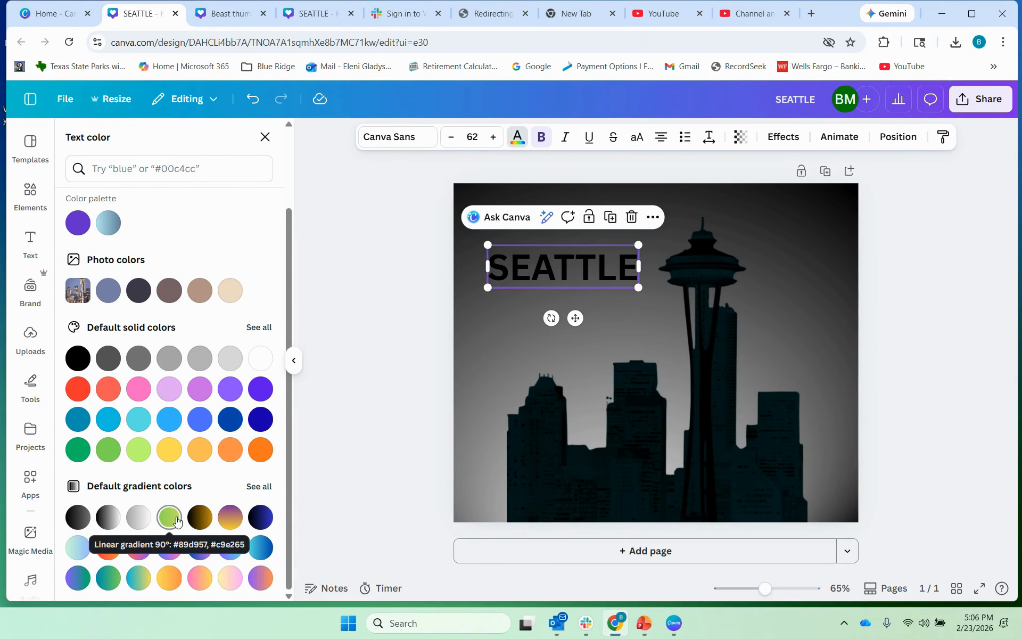
{"action": "left_click", "coordinate": [169, 518]}
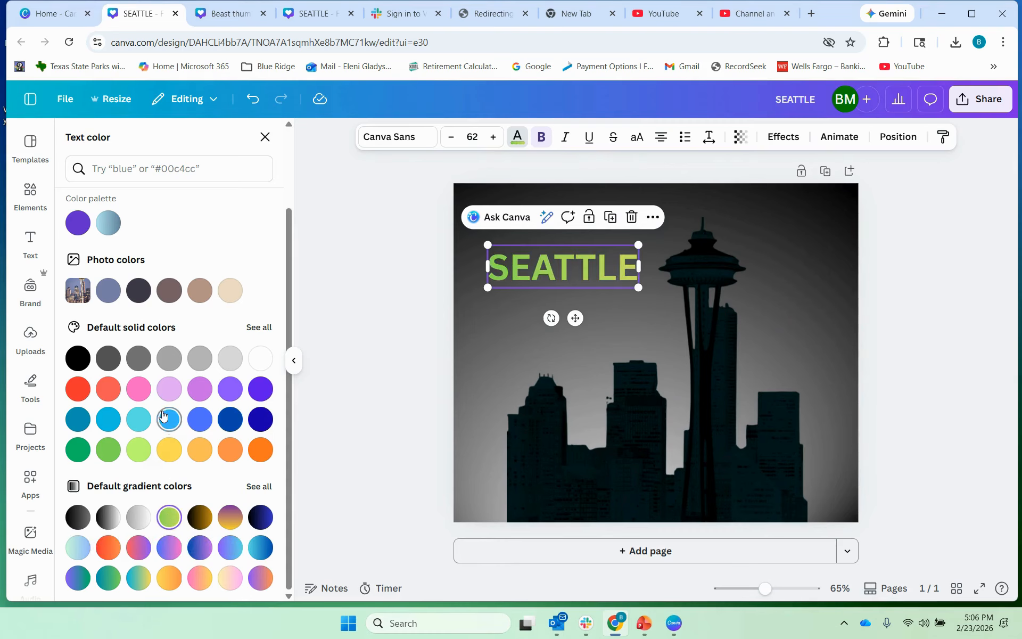
{"action": "left_click", "coordinate": [78, 234]}
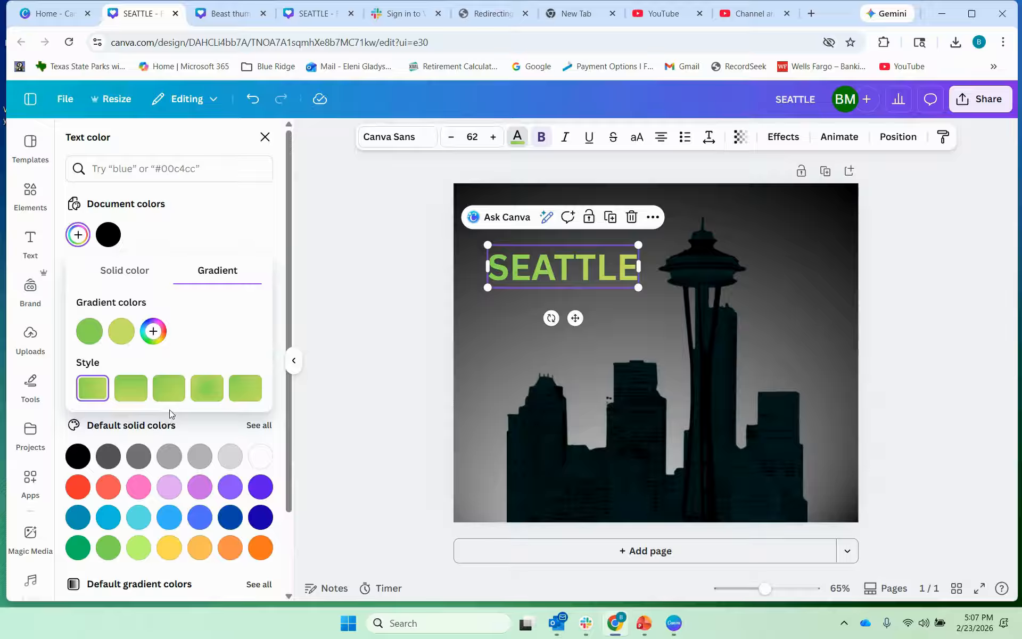
{"action": "left_click", "coordinate": [207, 388]}
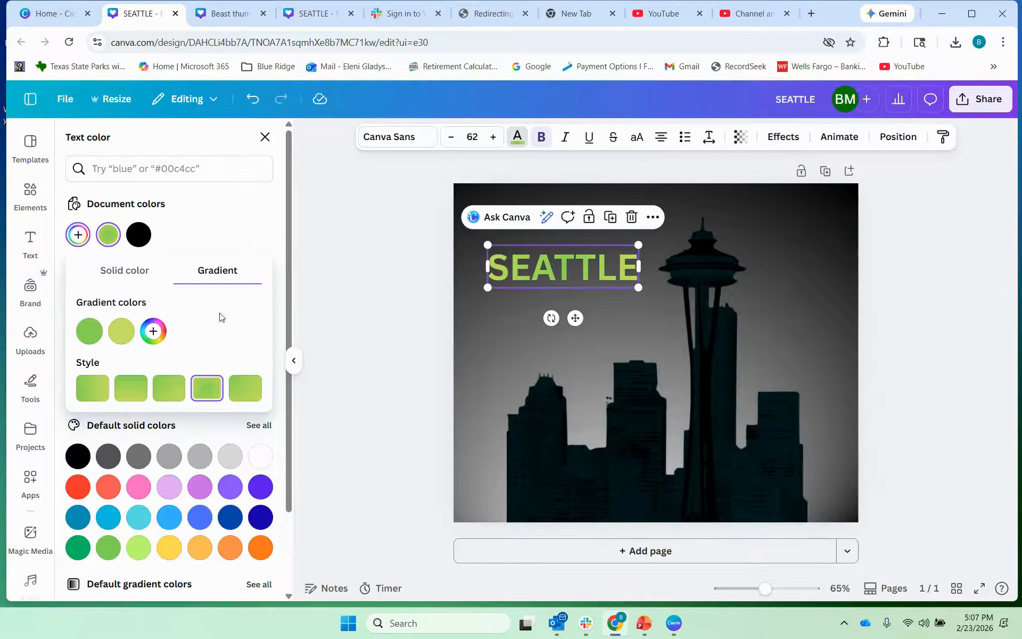
- Set the SEATTLE heading's font to Anton and enlarge it to size 214, centred across the upper part of the page
{"action": "left_click_drag", "start_coordinate": [639, 287], "coordinate": [852, 347]}
{"action": "left_click_drag", "start_coordinate": [765, 309], "coordinate": [753, 296]}
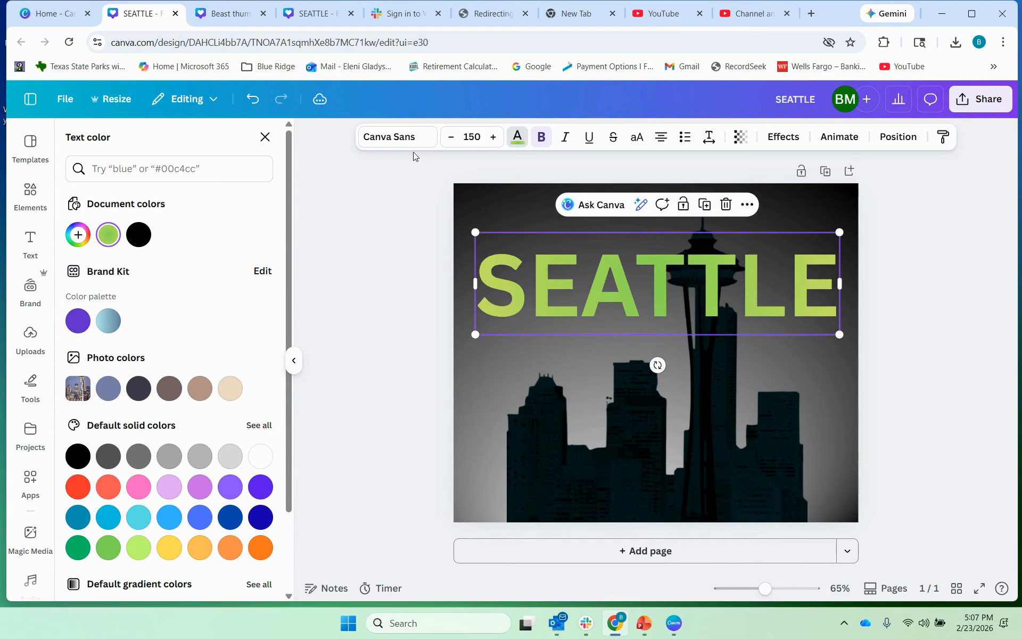
{"action": "left_click", "coordinate": [375, 138]}
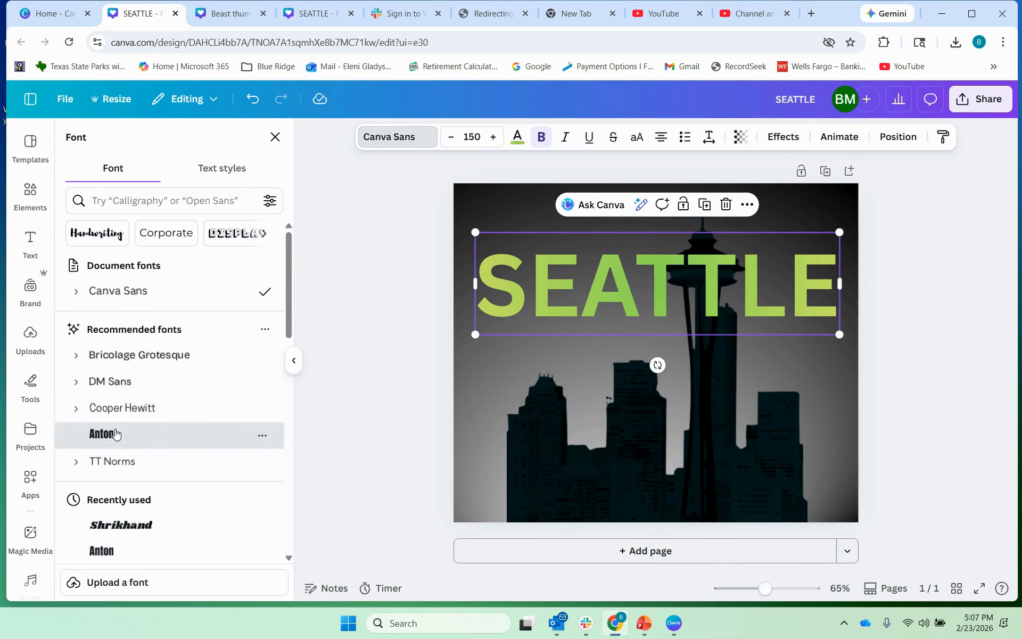
{"action": "left_click", "coordinate": [137, 432]}
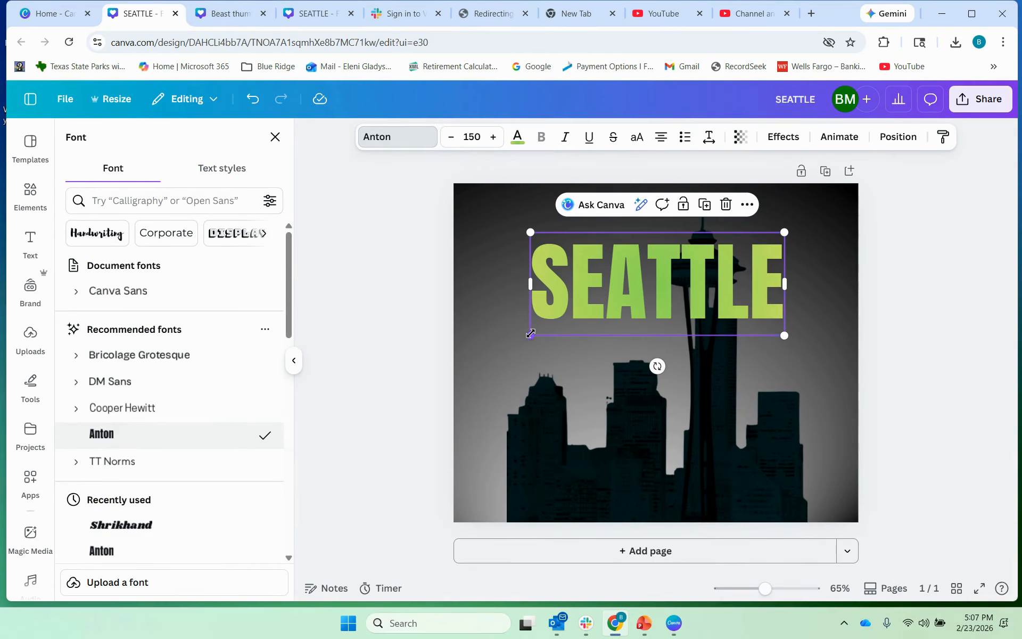
{"action": "left_click_drag", "start_coordinate": [531, 334], "coordinate": [470, 360]}
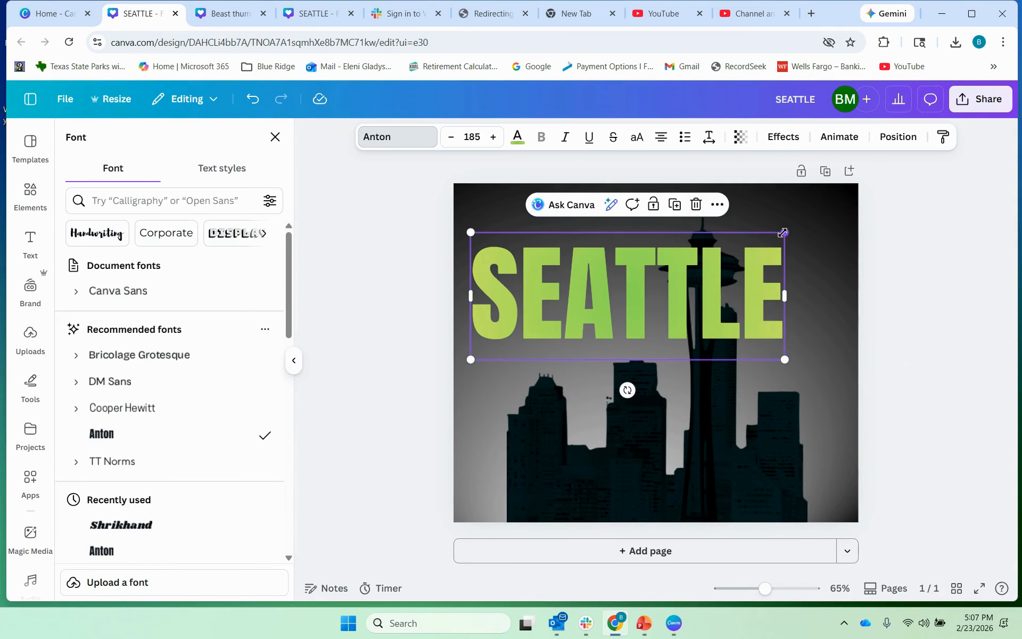
{"action": "left_click_drag", "start_coordinate": [782, 233], "coordinate": [835, 212]}
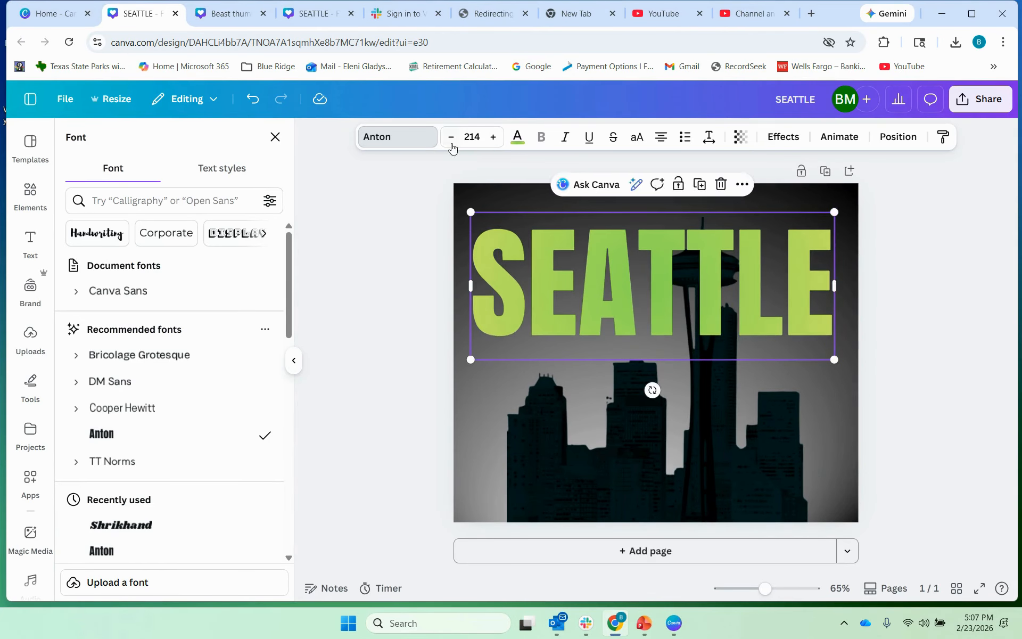
{"action": "left_click_drag", "start_coordinate": [588, 289], "coordinate": [598, 283]}
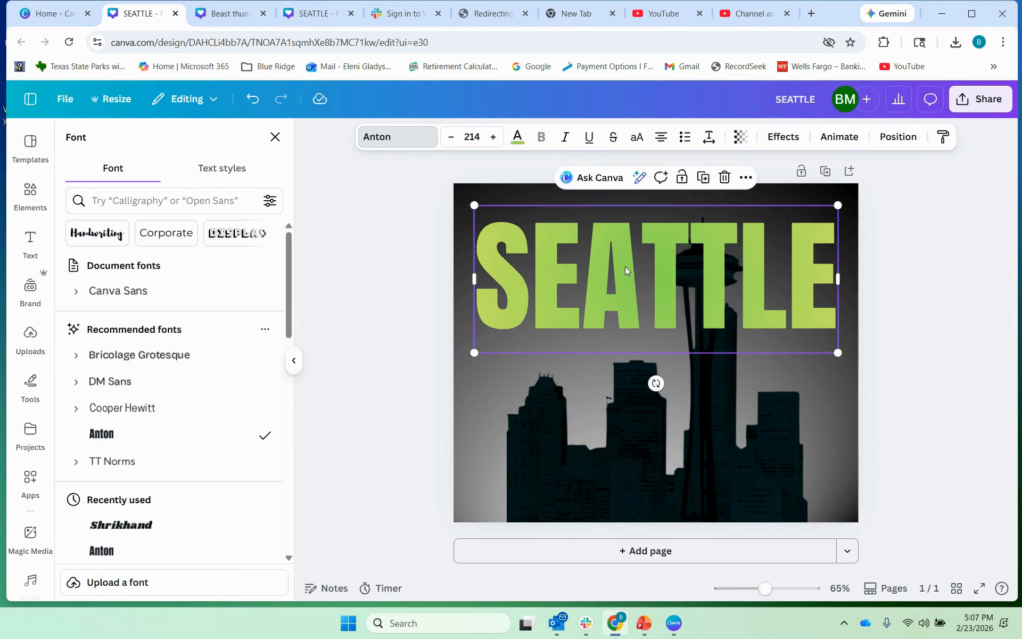
- Apply the Neon effect to the SEATTLE heading and lower its intensity below 50
{"action": "left_click", "coordinate": [783, 137]}
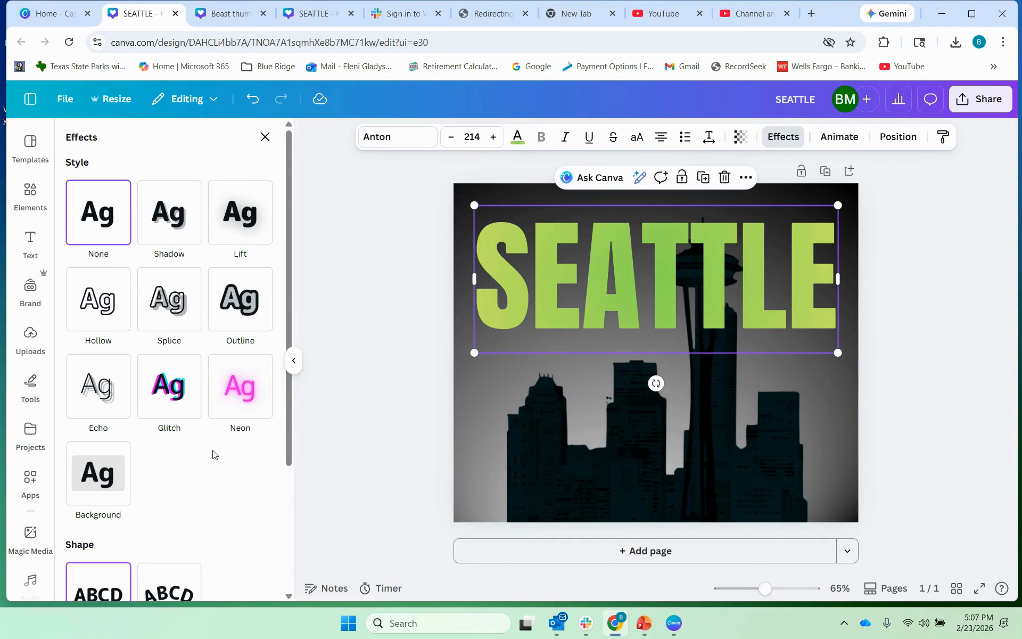
{"action": "left_click", "coordinate": [234, 400]}
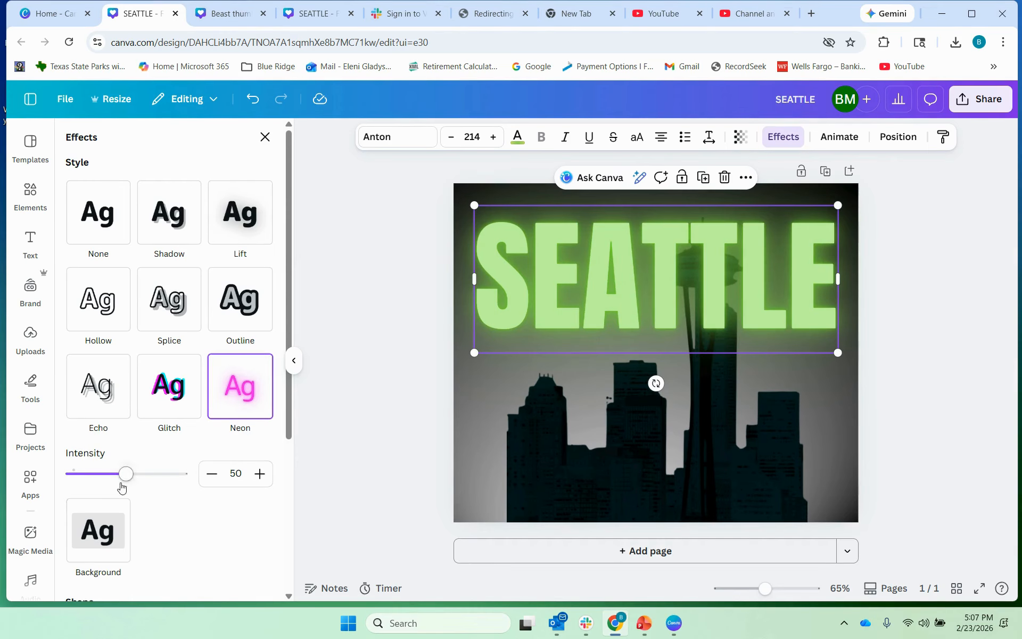
{"action": "left_click_drag", "start_coordinate": [126, 478], "coordinate": [103, 483]}
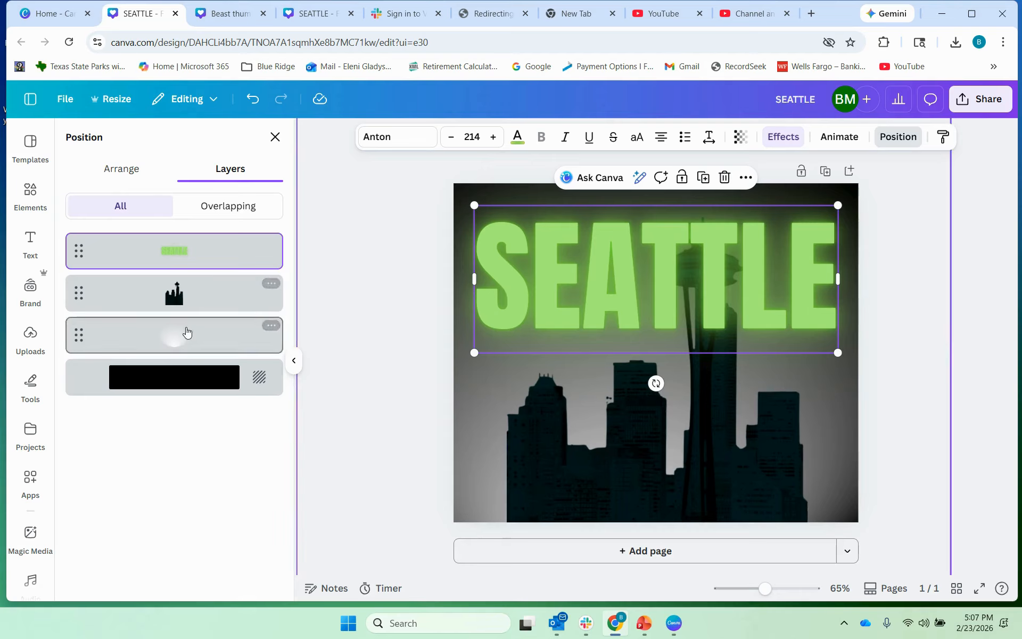
- Move the SEATTLE text layer behind the skyline so the Space Needle overlaps the letters
{"action": "left_click_drag", "start_coordinate": [191, 251], "coordinate": [190, 301]}
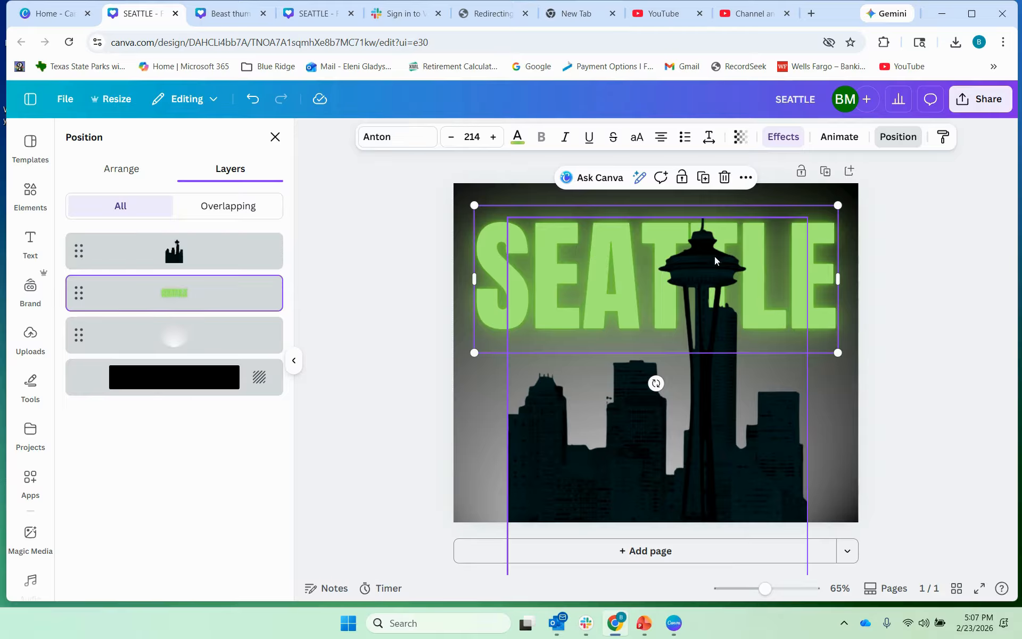
{"action": "left_click", "coordinate": [406, 384]}
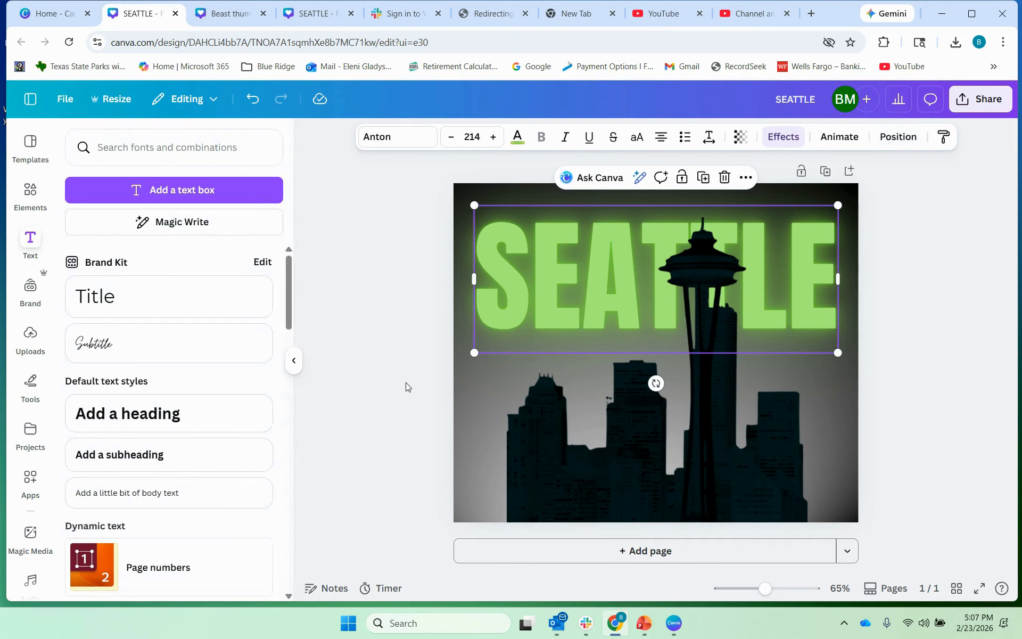